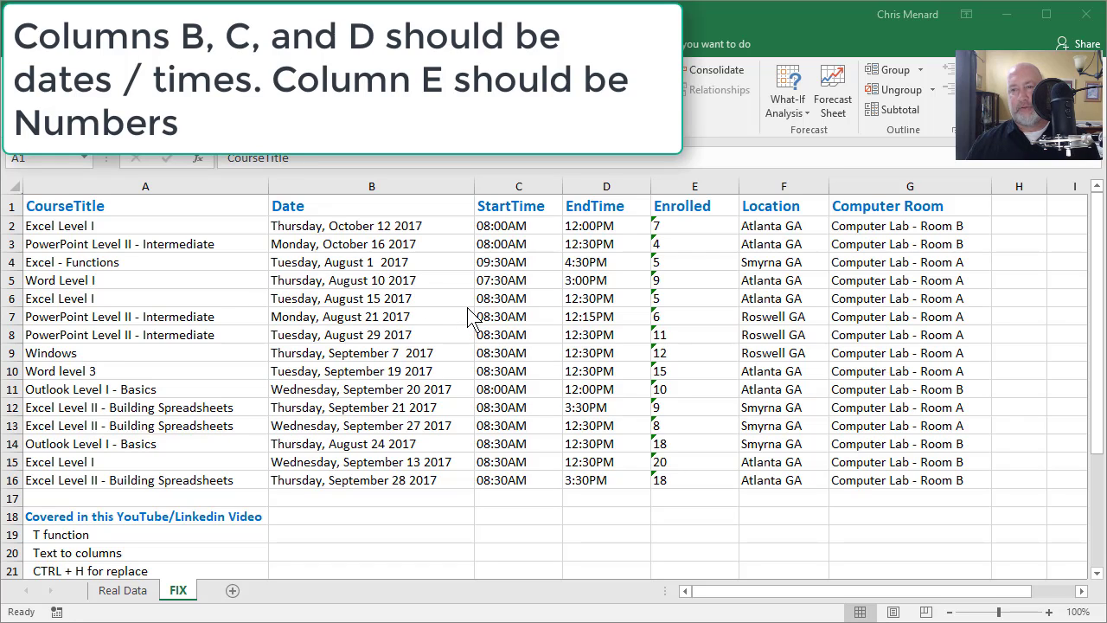
# Convert the text-stored Enrolled values in E2:E16 to numbers
pyautogui.click(362, 225)
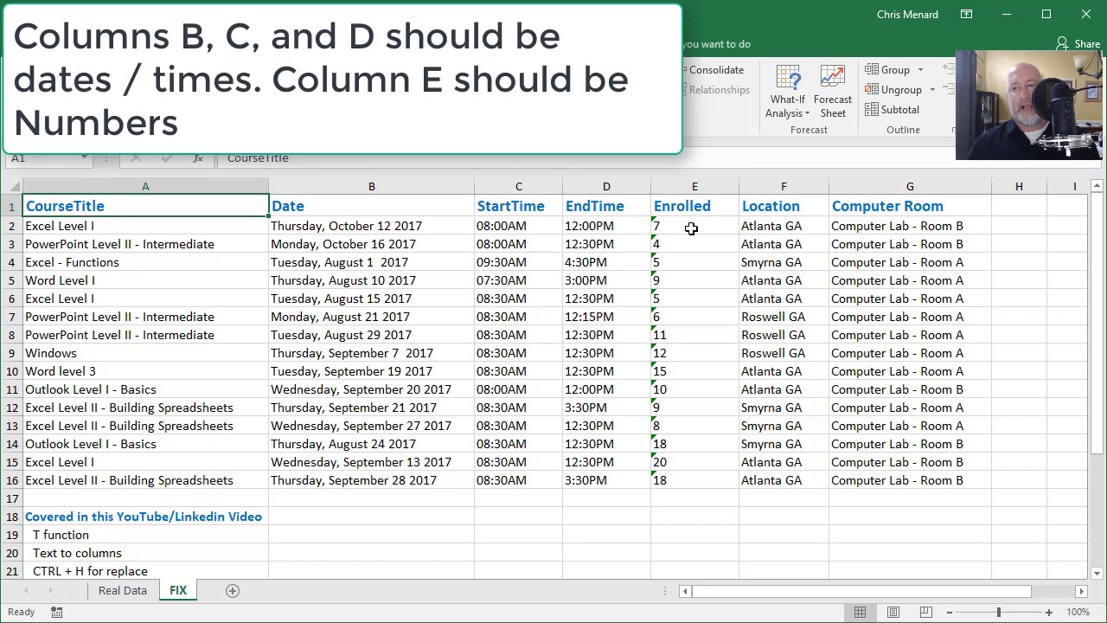
pyautogui.moveTo(692, 229); pyautogui.dragTo(688, 479)
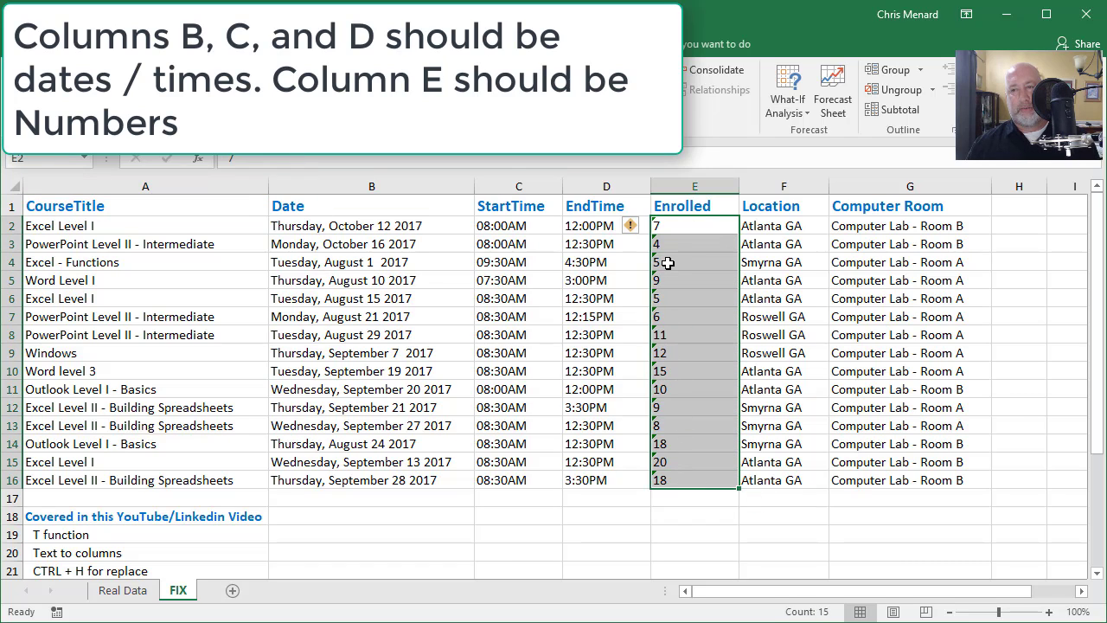
pyautogui.click(636, 229)
pyautogui.click(663, 271)
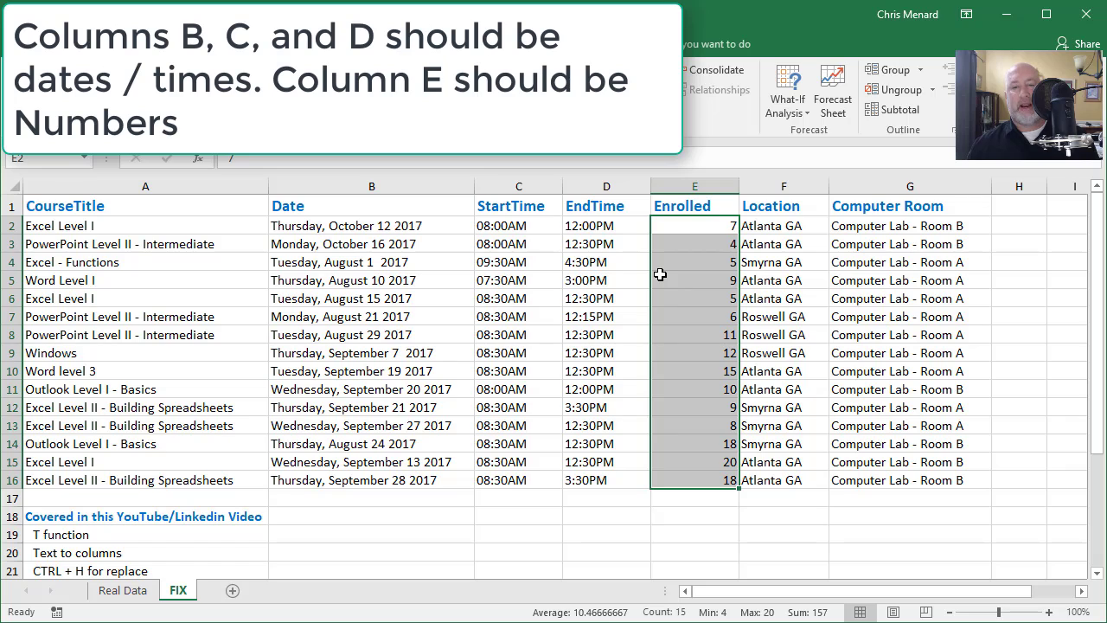
pyautogui.click(687, 258)
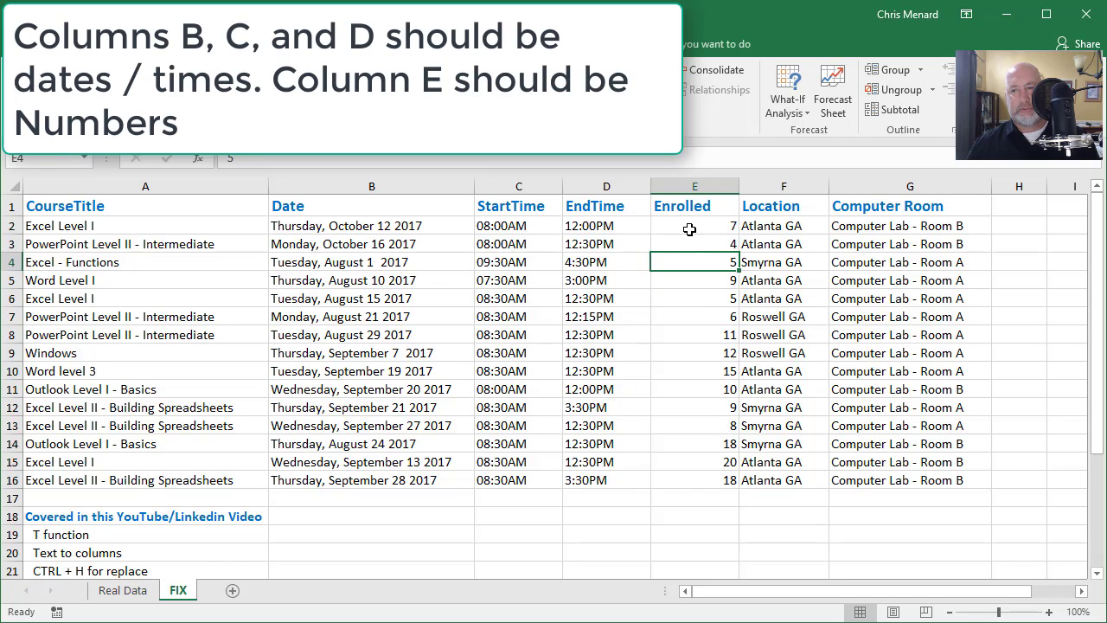
pyautogui.click(690, 229)
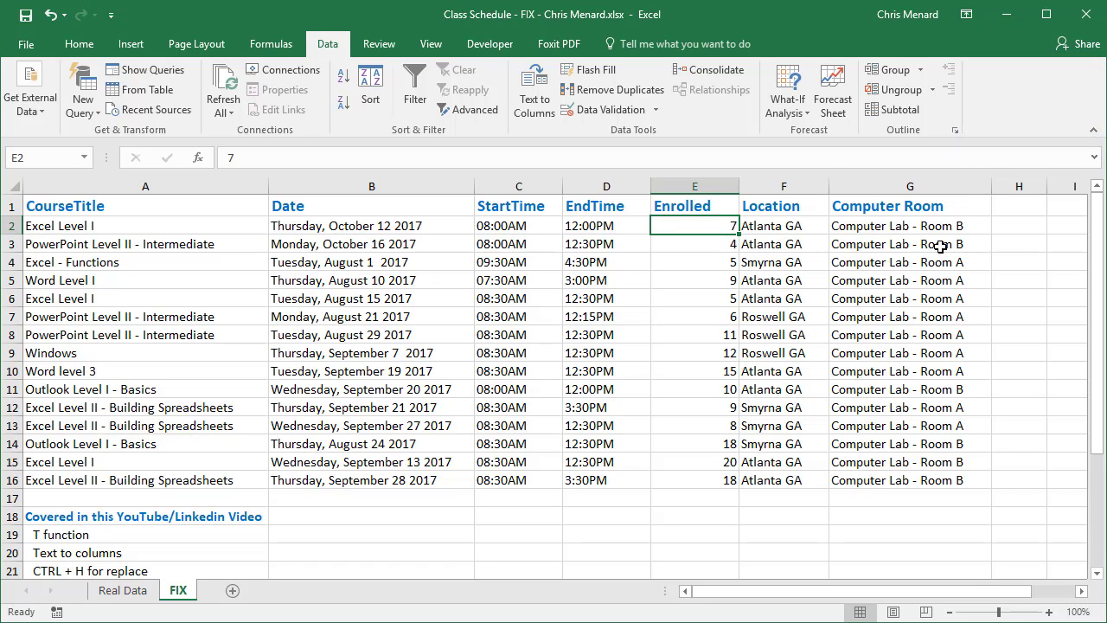
# Test whether the first StartTime is stored as text by entering =T(C2) in H2
pyautogui.click(1000, 225)
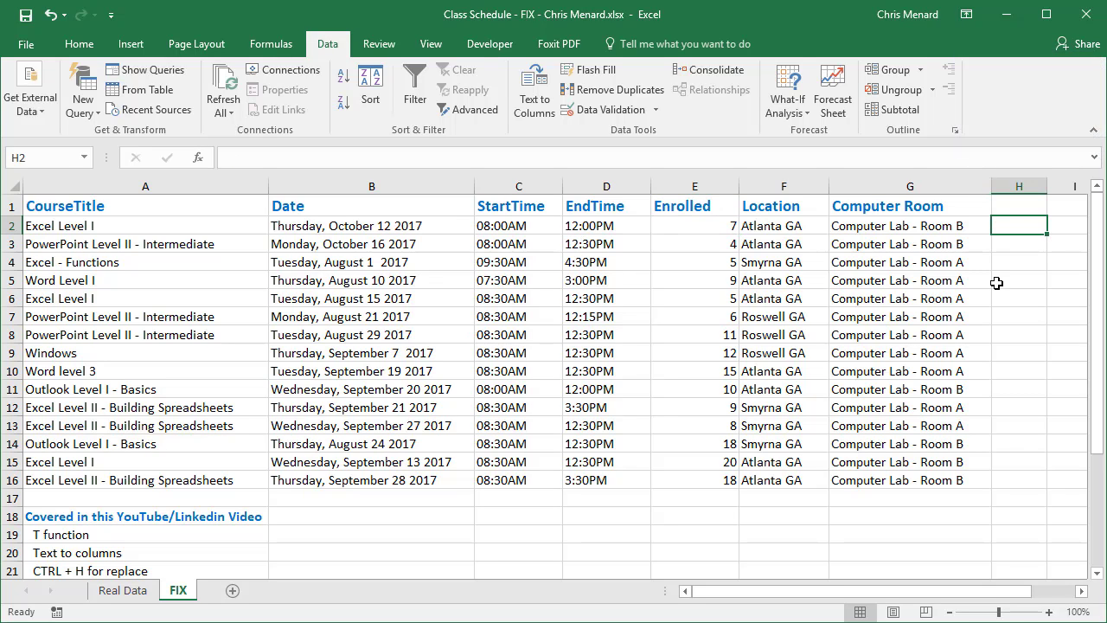
pyautogui.write('=T(')
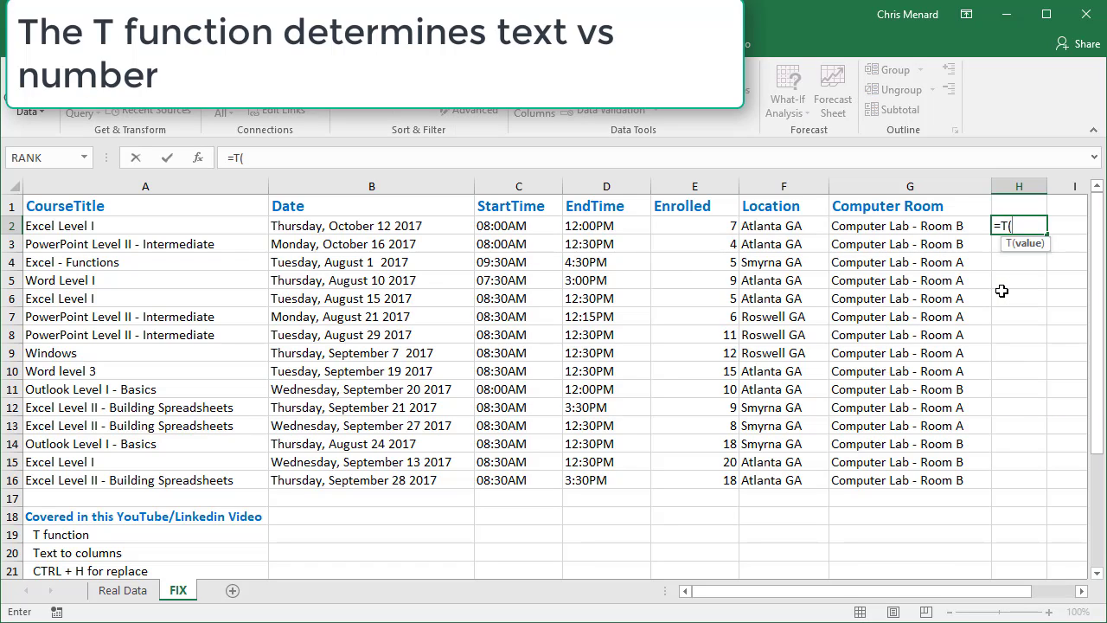
pyautogui.click(558, 220)
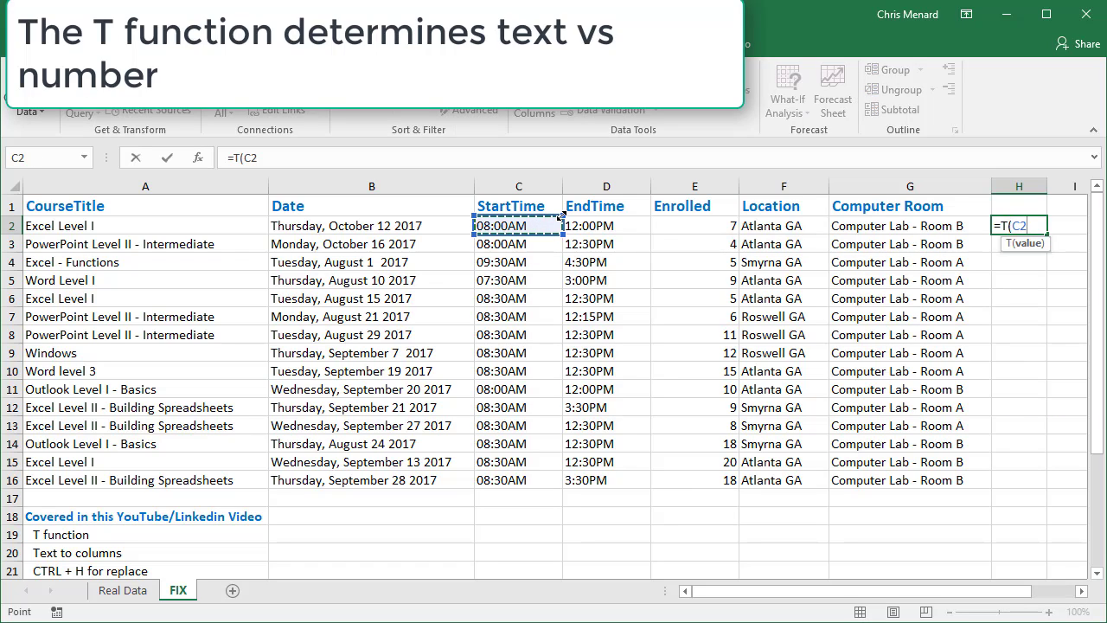
pyautogui.press('Return')
pyautogui.press('Up')
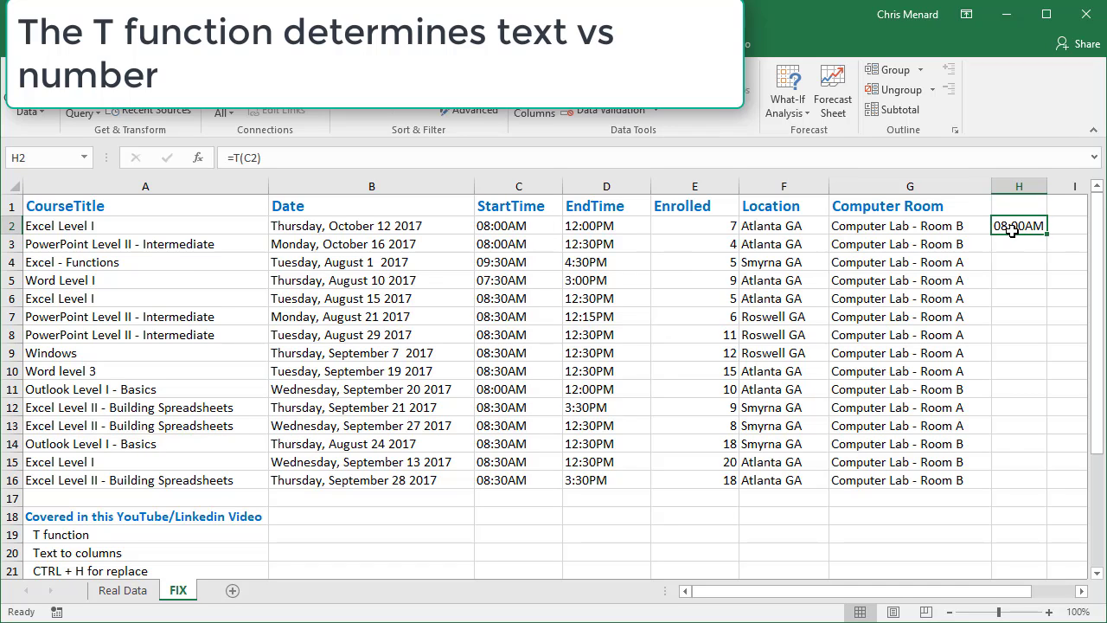
# Enter 8 am as a real time in C2 and check the T formula in H2
pyautogui.click(550, 226)
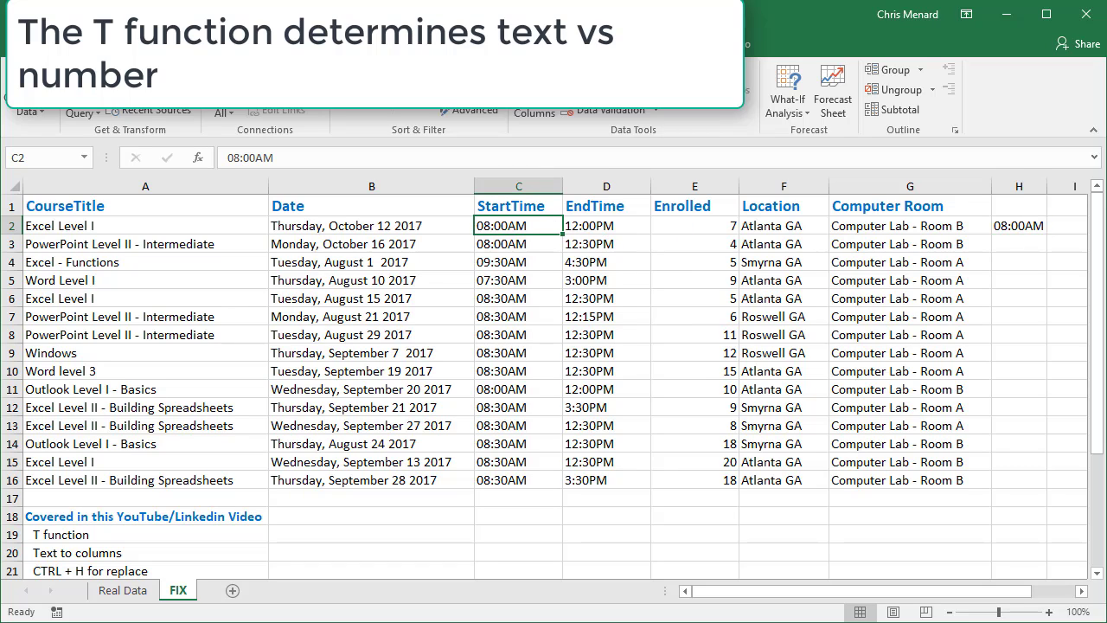
pyautogui.write('8')
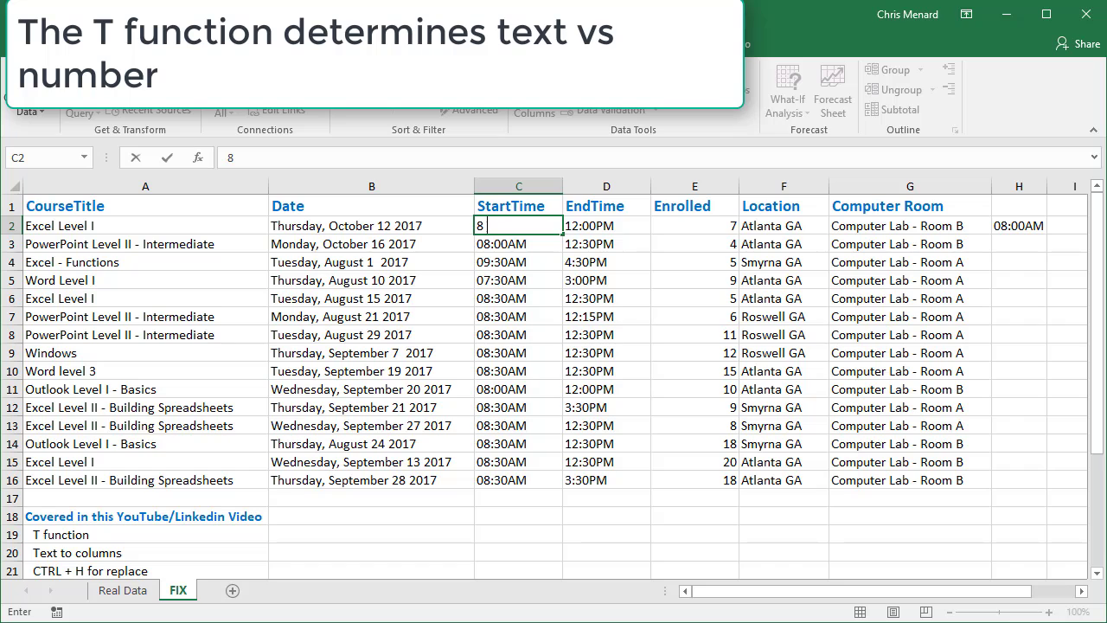
pyautogui.write(' am')
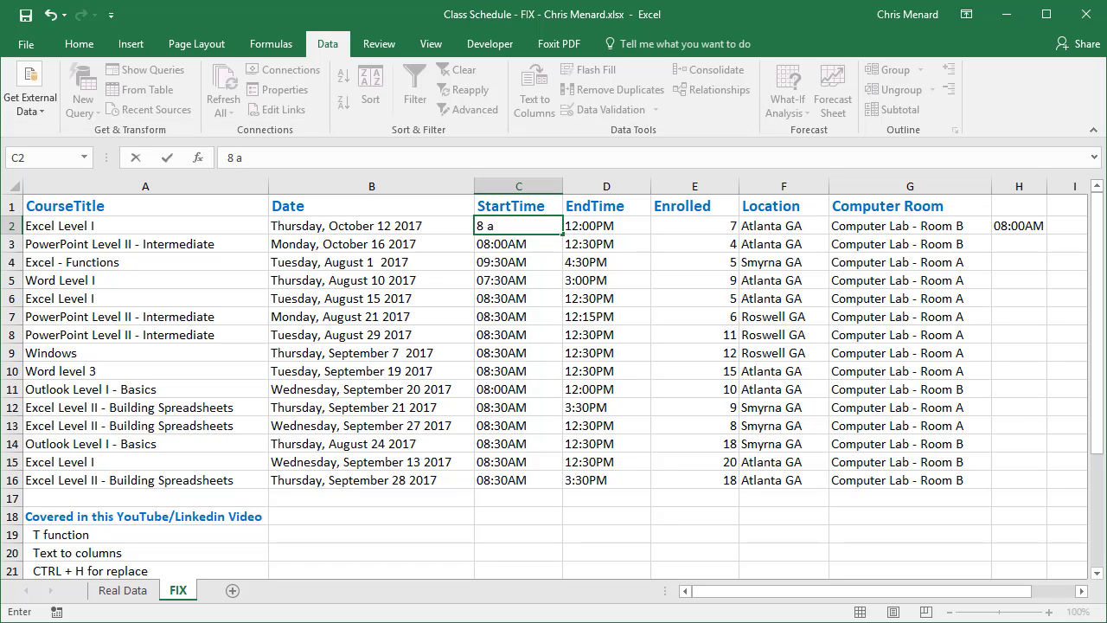
pyautogui.press('Return')
pyautogui.press('Up')
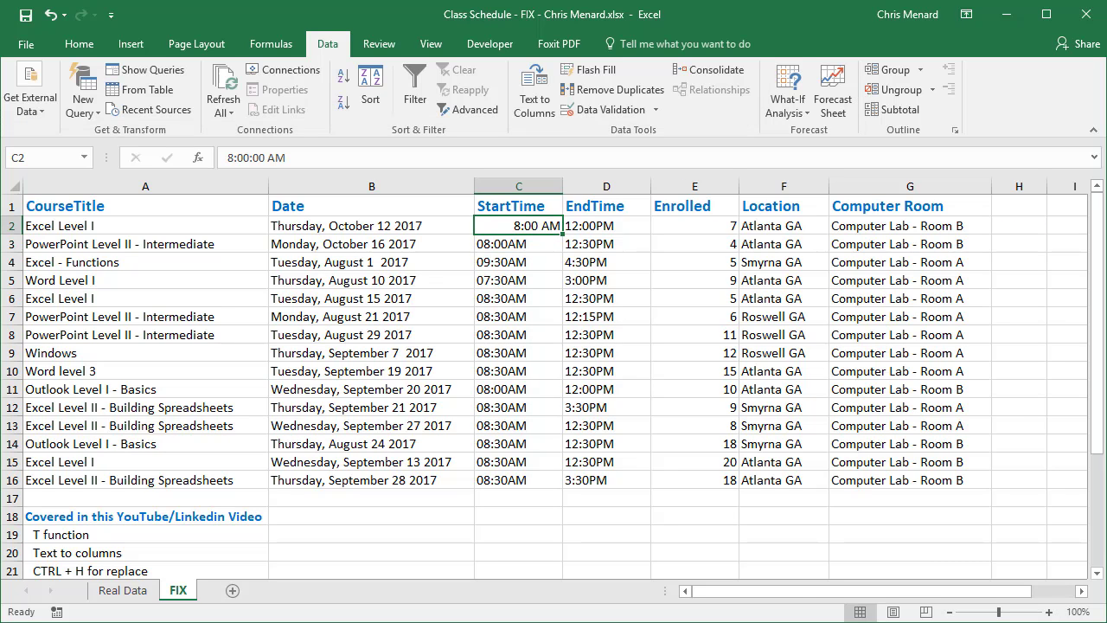
pyautogui.click(1026, 226)
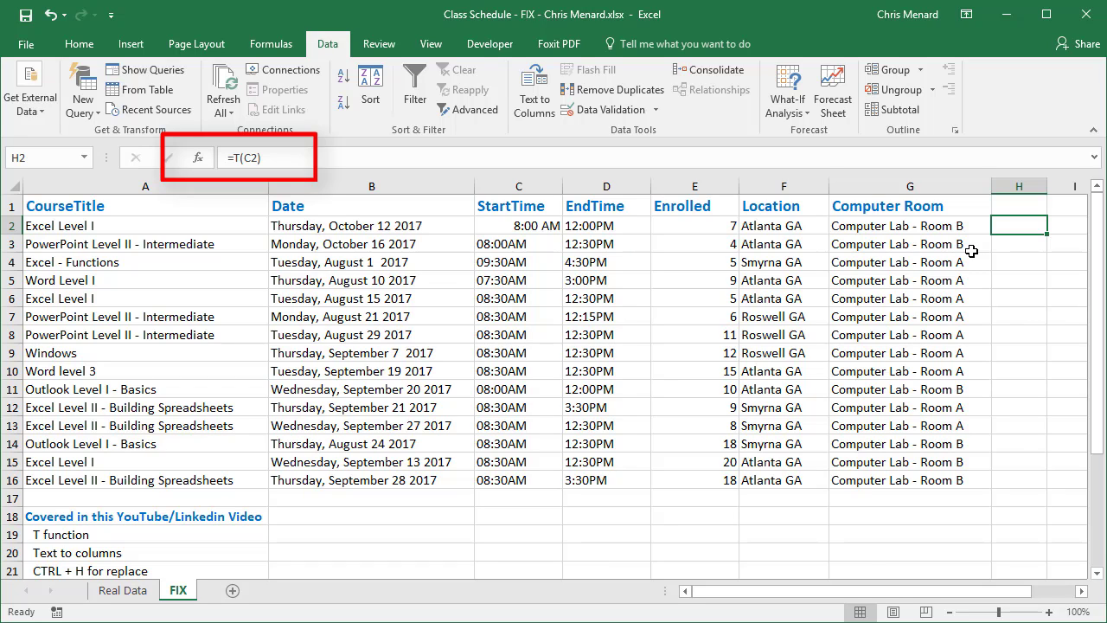
# Undo the last time entry in C2 and delete the T test formula from H2
pyautogui.click(52, 15)
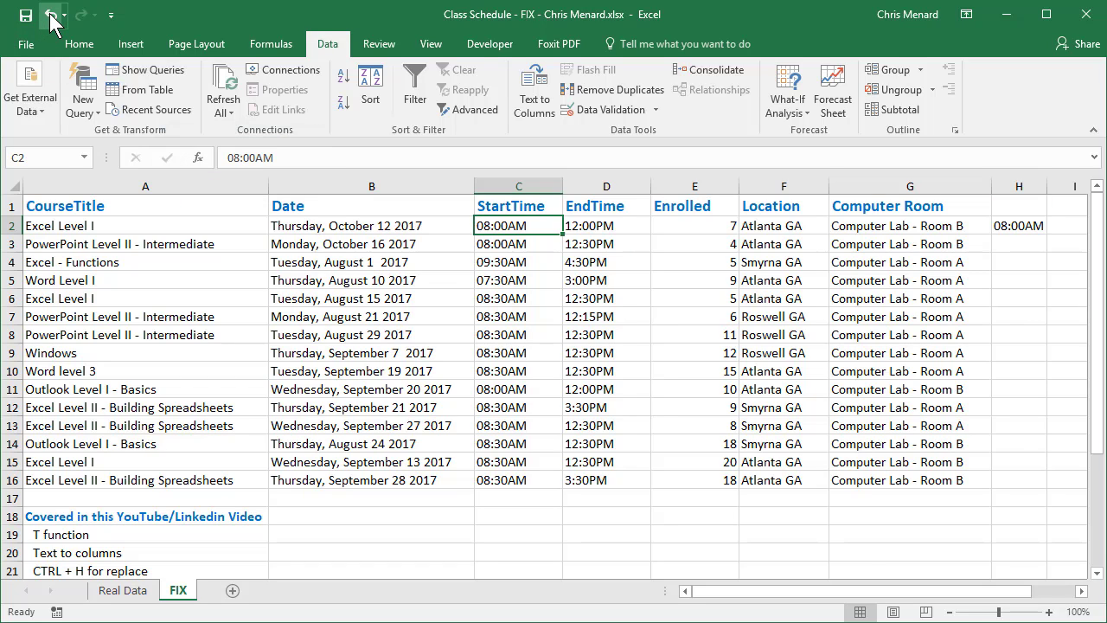
pyautogui.click(1028, 223)
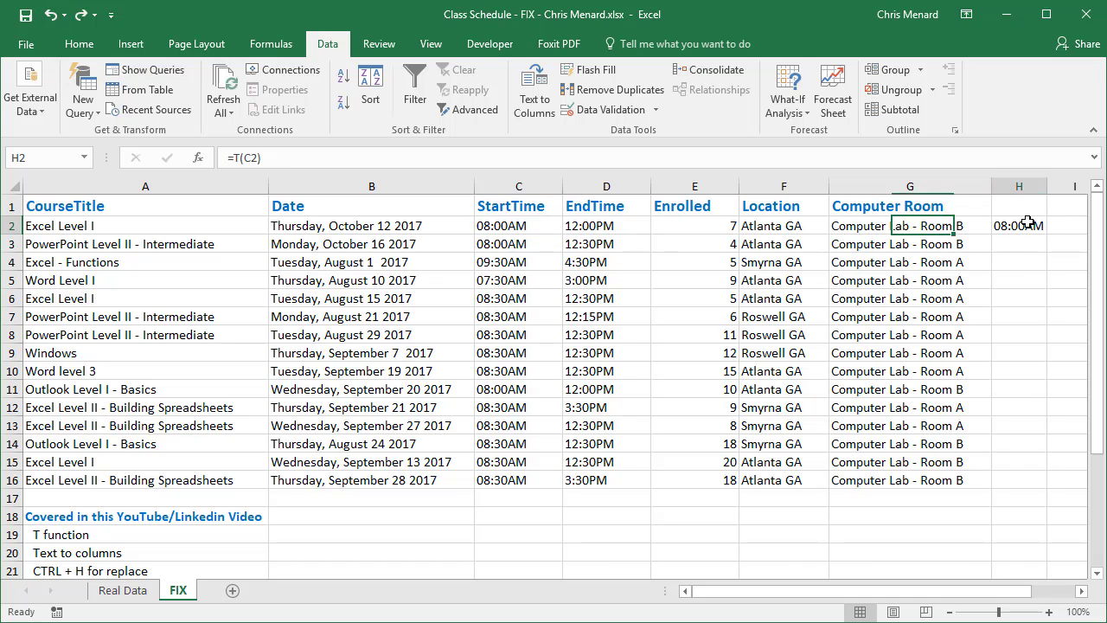
pyautogui.press('Delete')
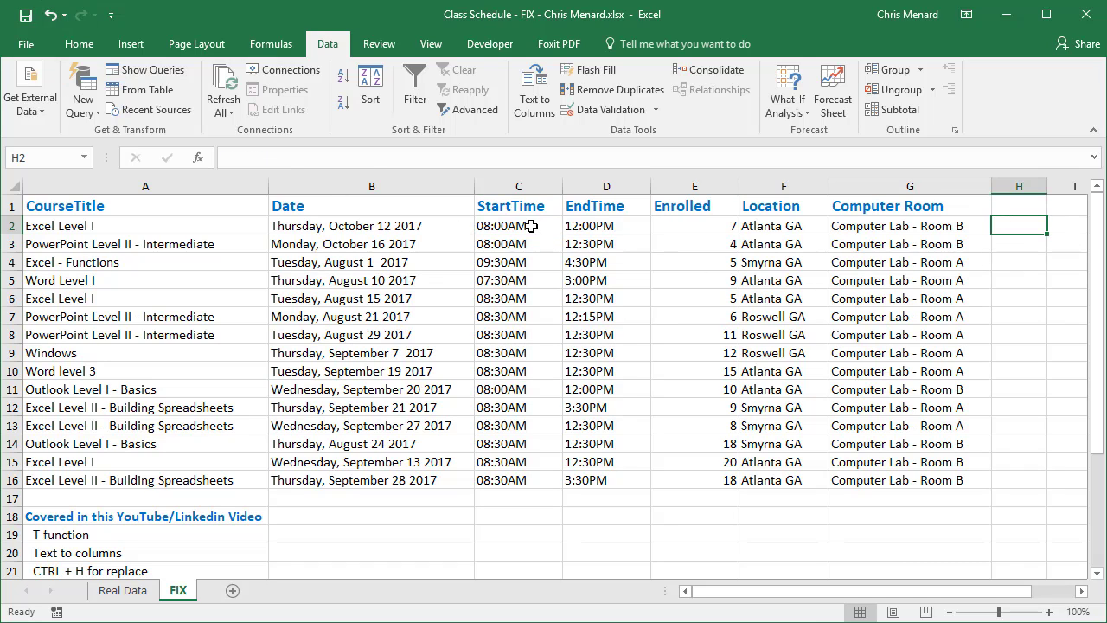
# Replace every "AM" with " AM", including a leading space, in the StartTime and EndTime cells C2:D16
pyautogui.moveTo(531, 226); pyautogui.dragTo(621, 478)
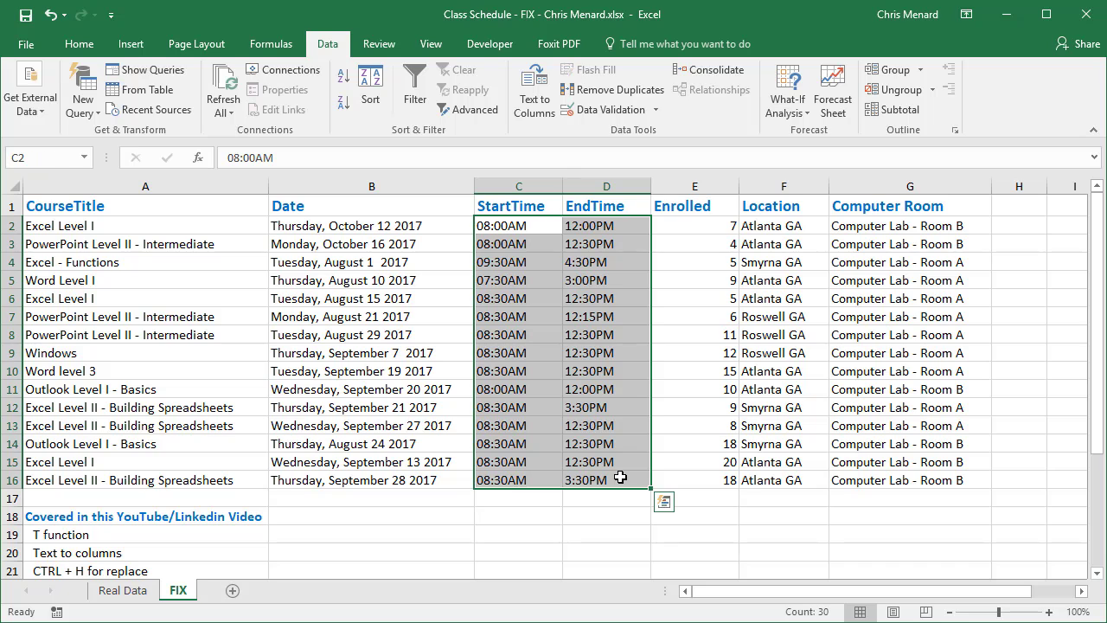
pyautogui.hotkey('ctrl', 'h')
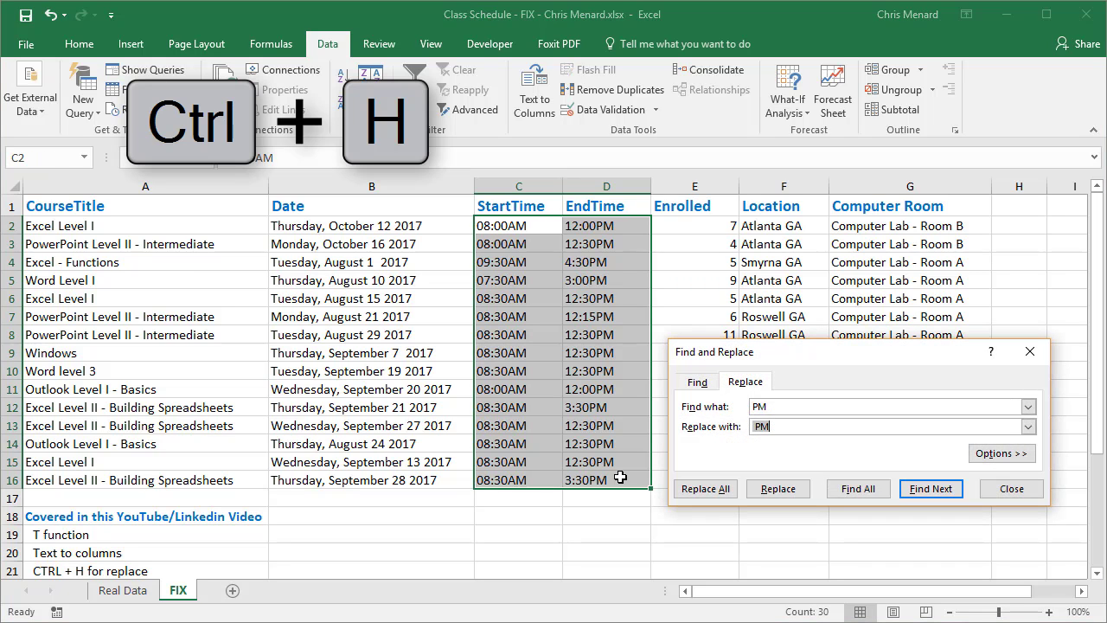
pyautogui.moveTo(840, 356); pyautogui.dragTo(828, 203)
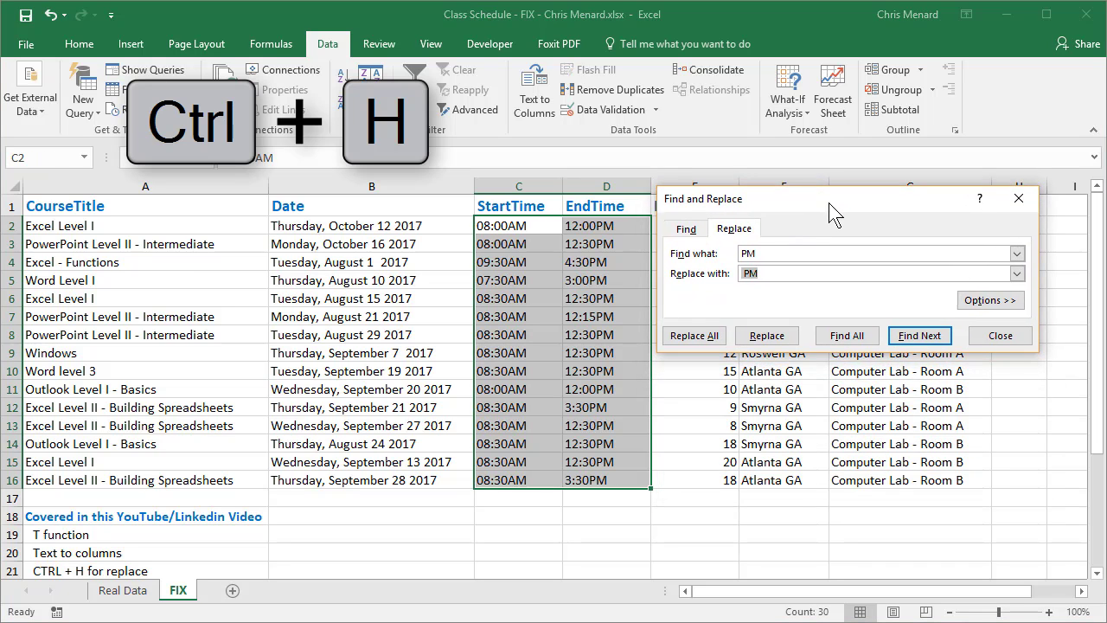
pyautogui.click(770, 255)
pyautogui.press('Tab')
pyautogui.press('BackSpace')
pyautogui.click(713, 343)
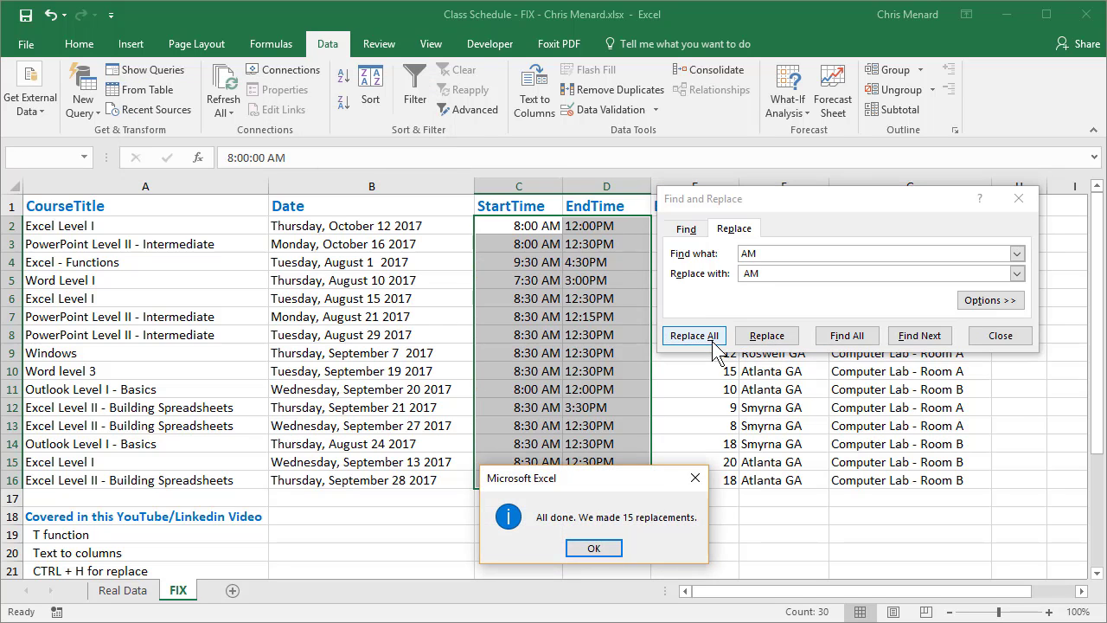
pyautogui.click(605, 545)
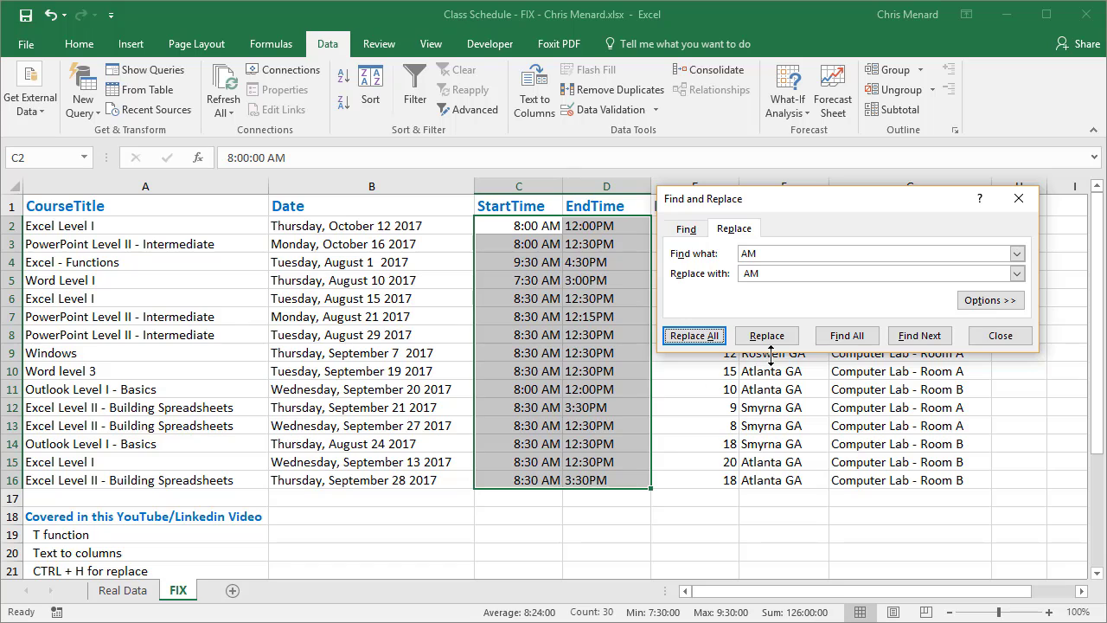
# Replace every "PM" with " PM", including a leading space, in C2:D16 and close Find and Replace
pyautogui.moveTo(769, 254); pyautogui.dragTo(648, 253)
pyautogui.write('P')
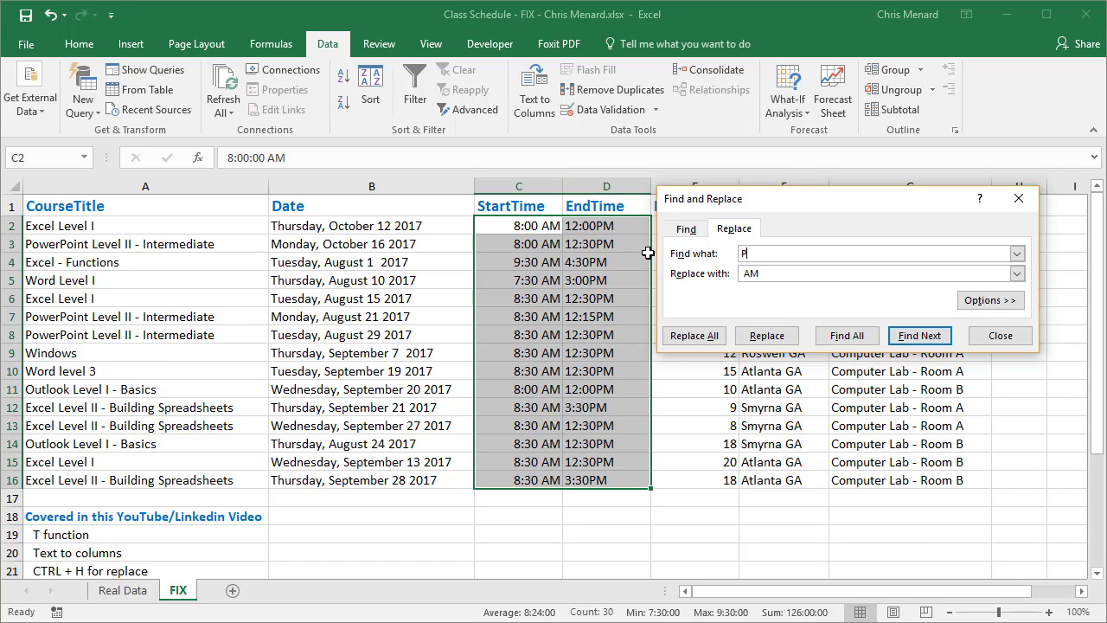
pyautogui.write('M')
pyautogui.press('Tab')
pyautogui.press('BackSpace')
pyautogui.click(693, 336)
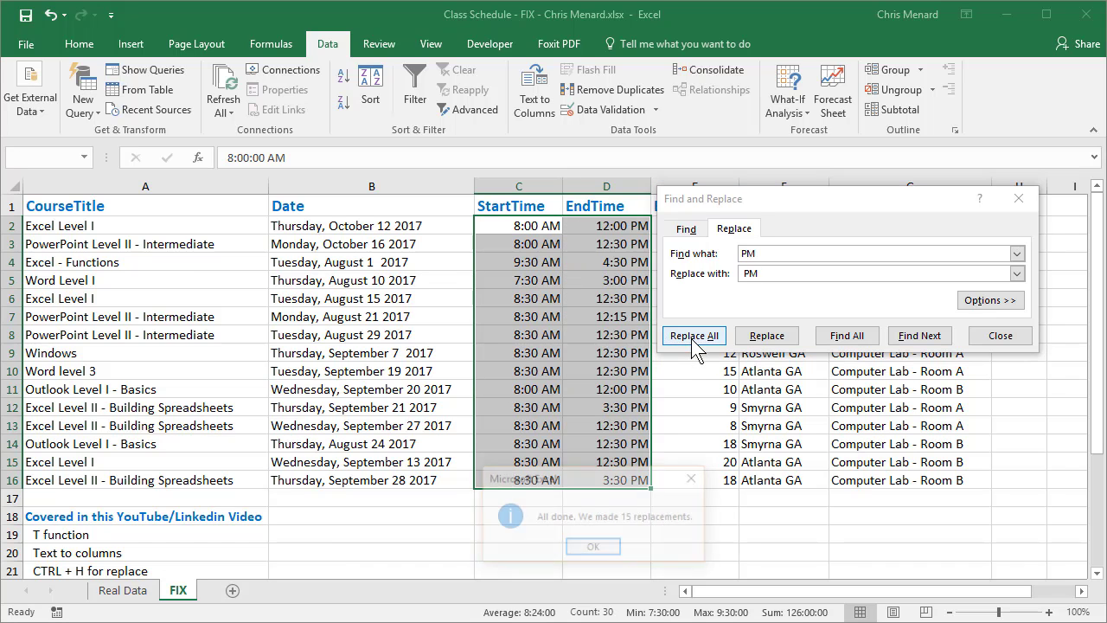
pyautogui.click(607, 544)
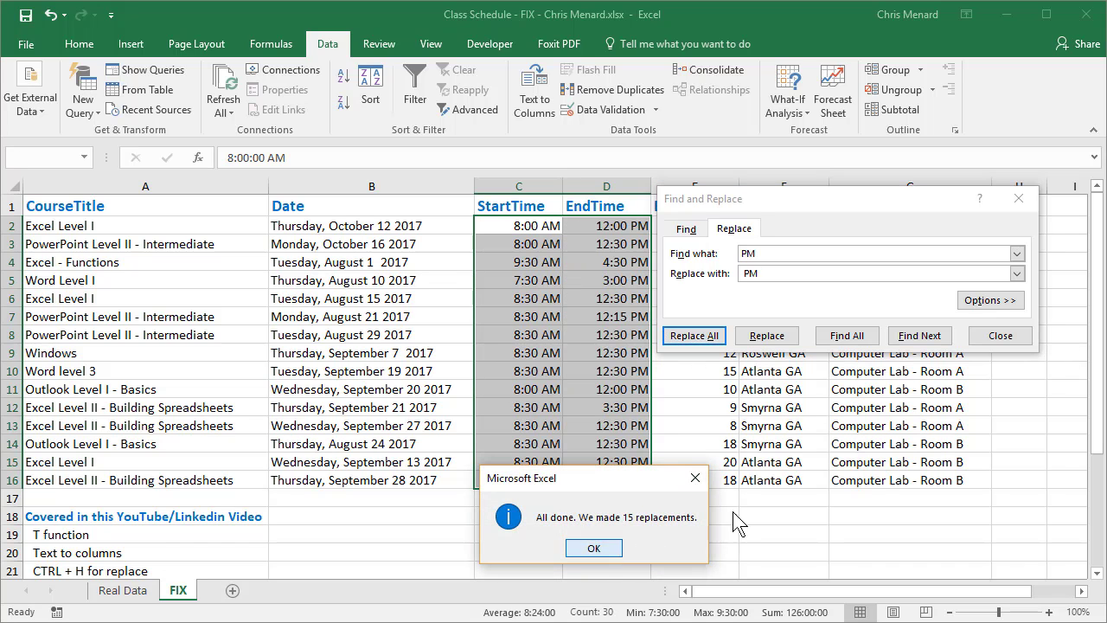
pyautogui.click(986, 344)
pyautogui.click(783, 334)
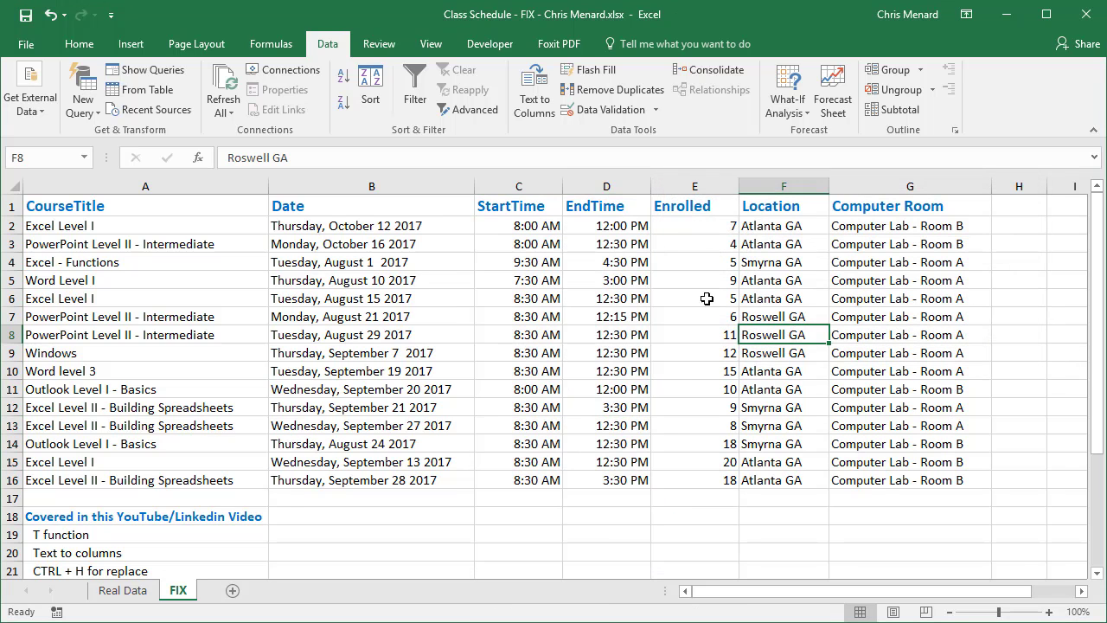
# Insert an empty column between EndTime and Enrolled
pyautogui.click(685, 187)
pyautogui.rightClick(684, 188)
pyautogui.click(716, 314)
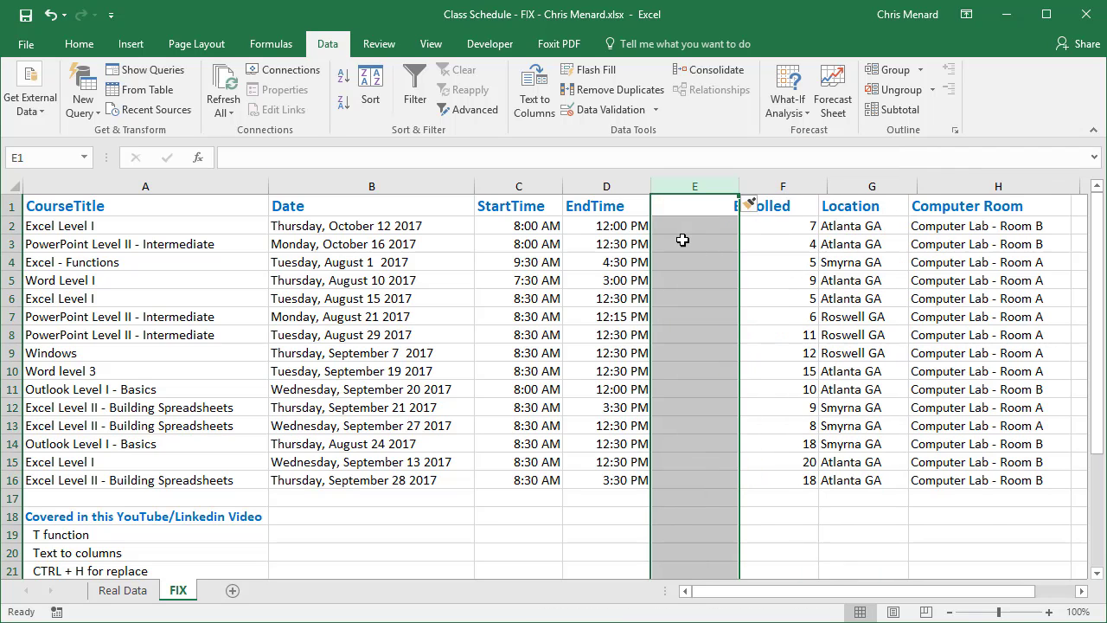
# Calculate each class's duration with =D2-C2 in E2 and fill the formula down to E16
pyautogui.click(684, 232)
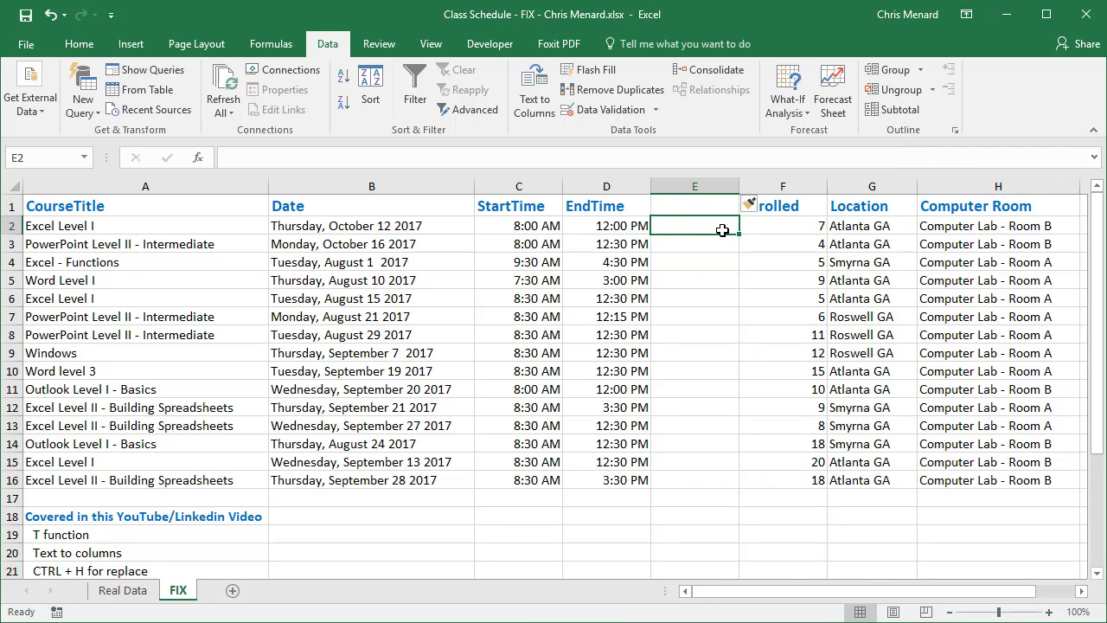
pyautogui.write('=')
pyautogui.press('Left')
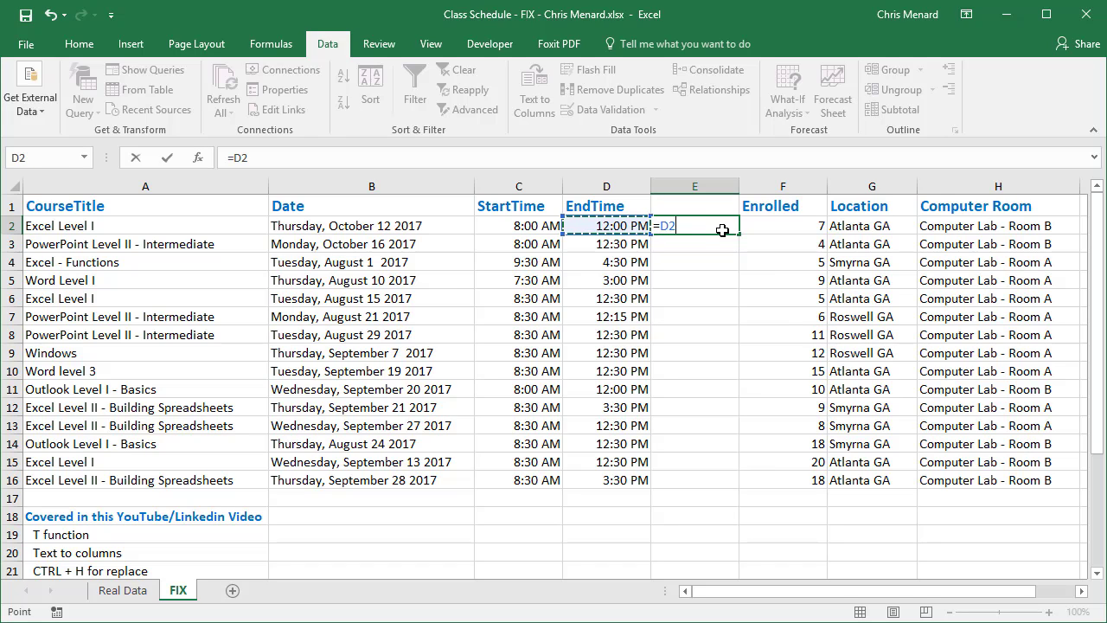
pyautogui.write('-')
pyautogui.click(517, 225)
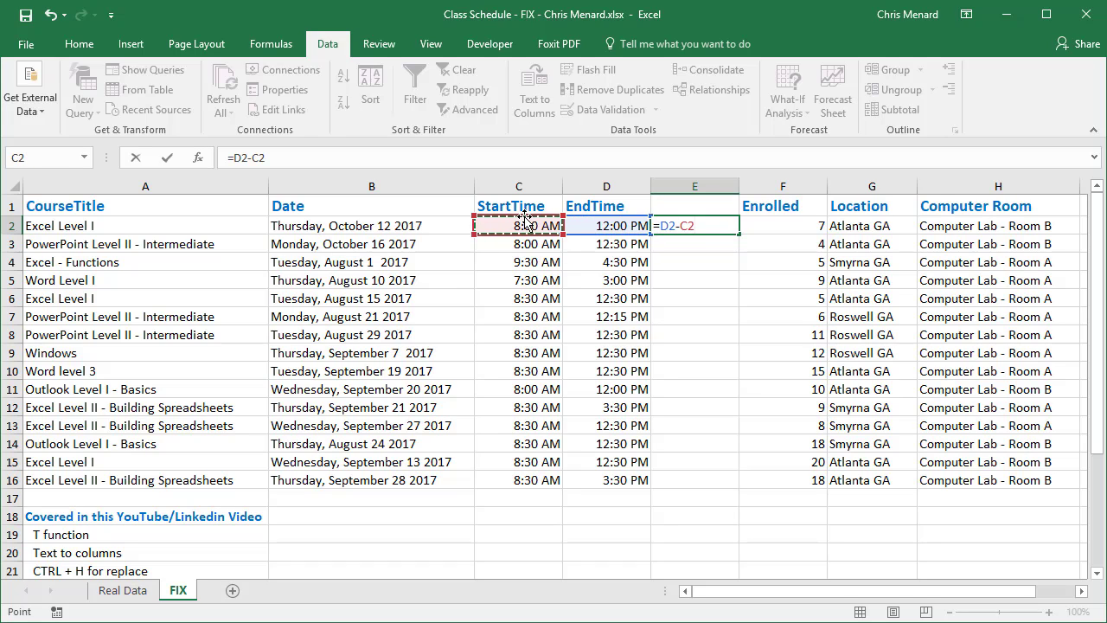
pyautogui.press('Return')
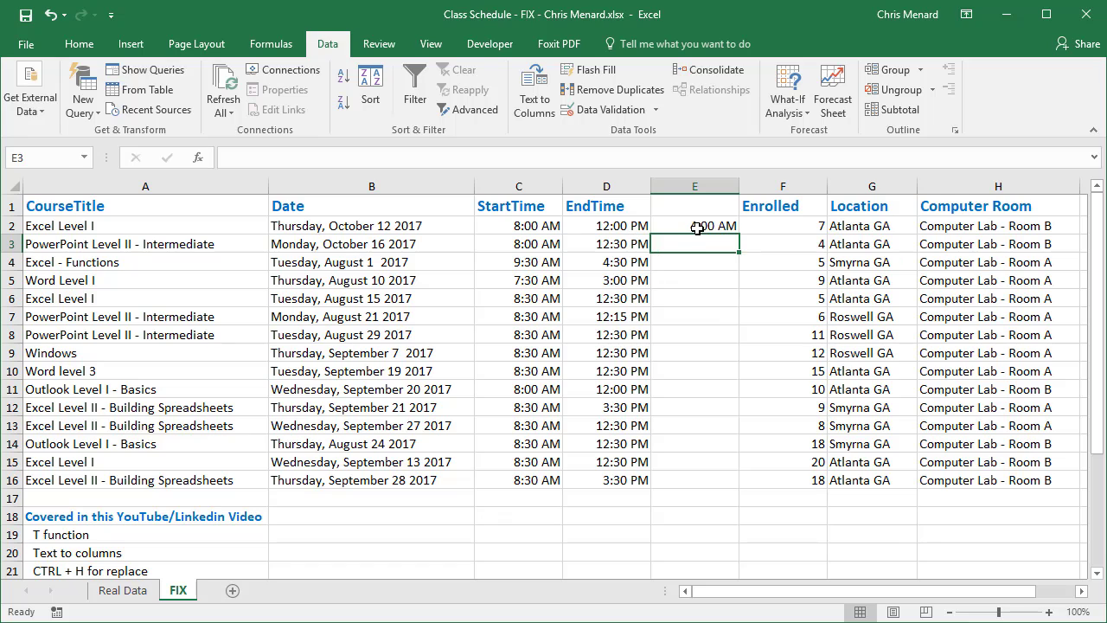
pyautogui.click(702, 228)
pyautogui.moveTo(741, 235); pyautogui.dragTo(771, 487)
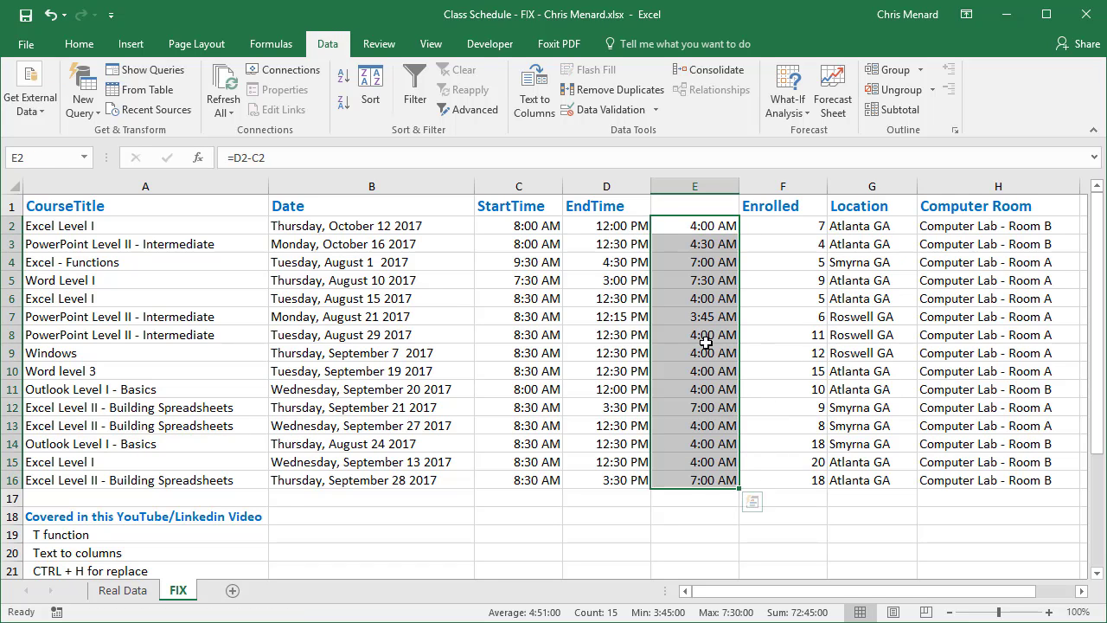
# Format the durations in E2:E16 with the custom number format h:mm, without AM/PM
pyautogui.rightClick(677, 222)
pyautogui.click(742, 517)
pyautogui.moveTo(641, 329); pyautogui.dragTo(597, 74)
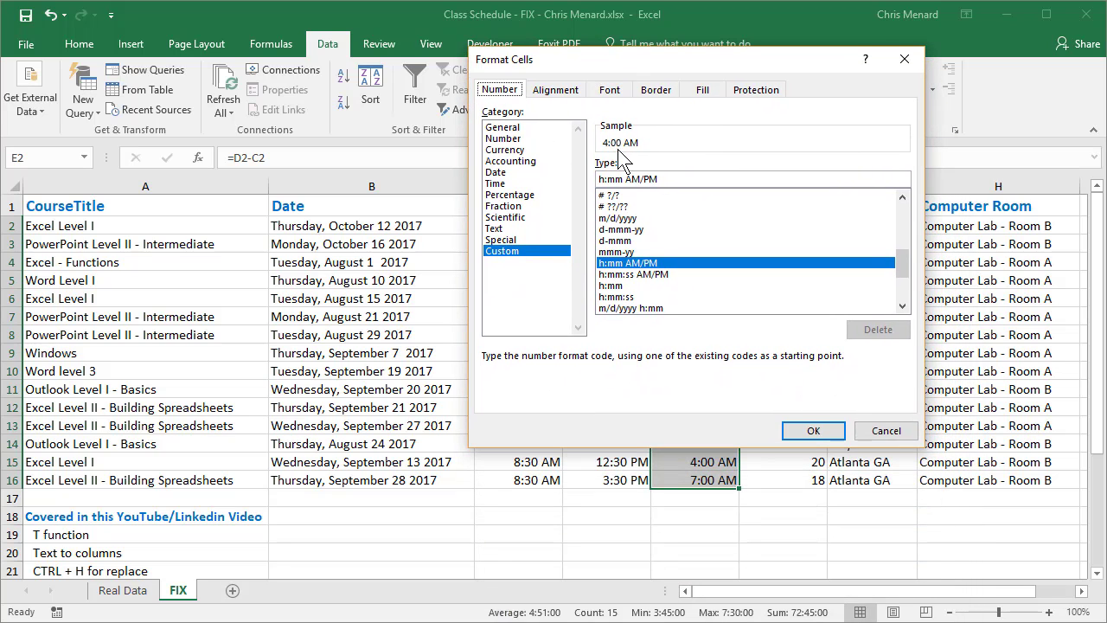
pyautogui.moveTo(624, 179); pyautogui.dragTo(745, 180)
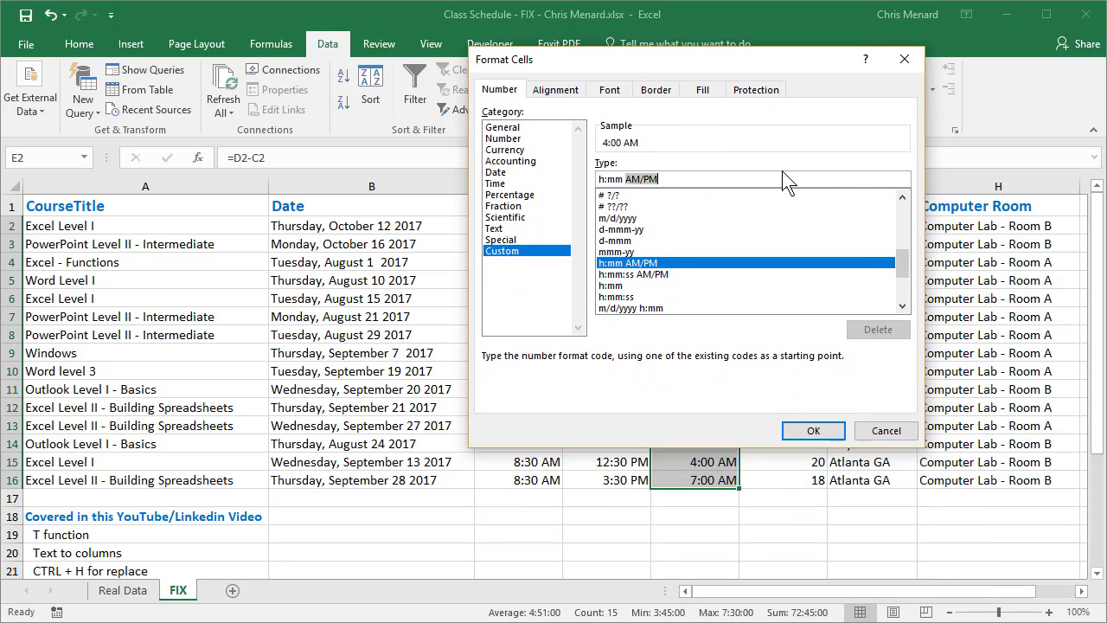
pyautogui.press('BackSpace')
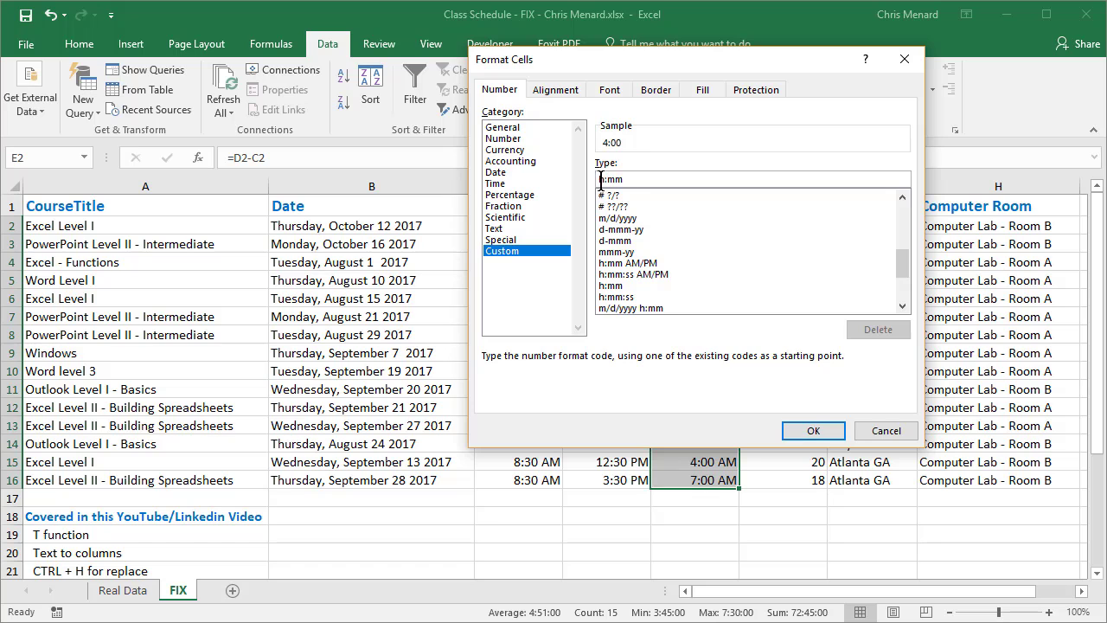
pyautogui.click(805, 429)
pyautogui.click(697, 244)
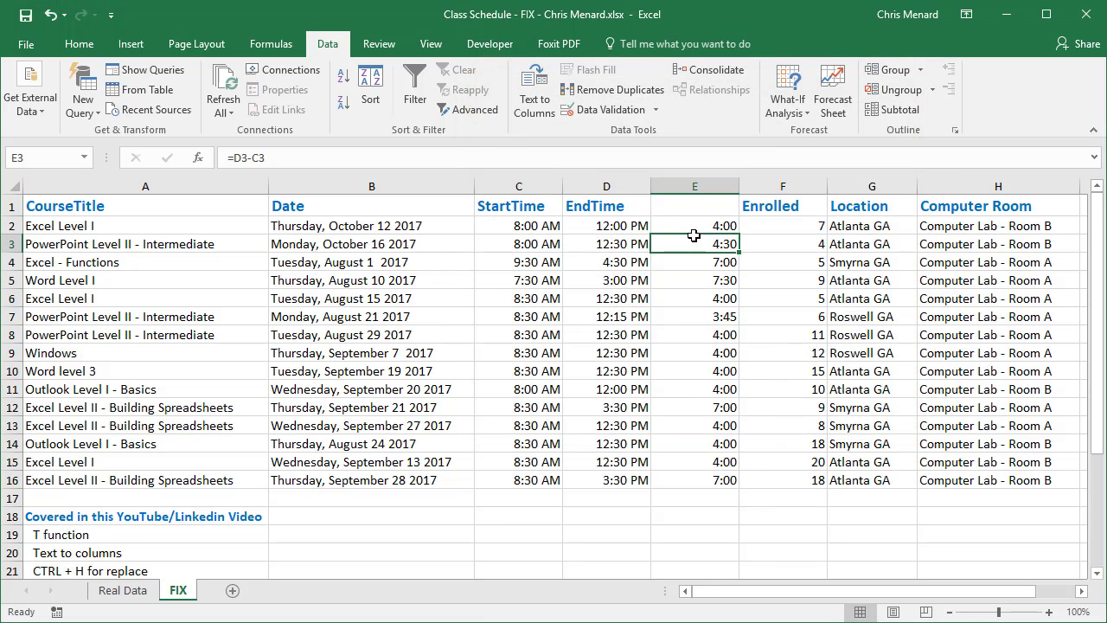
# Delete the duration column E between EndTime and Enrolled
pyautogui.click(692, 185)
pyautogui.rightClick(692, 184)
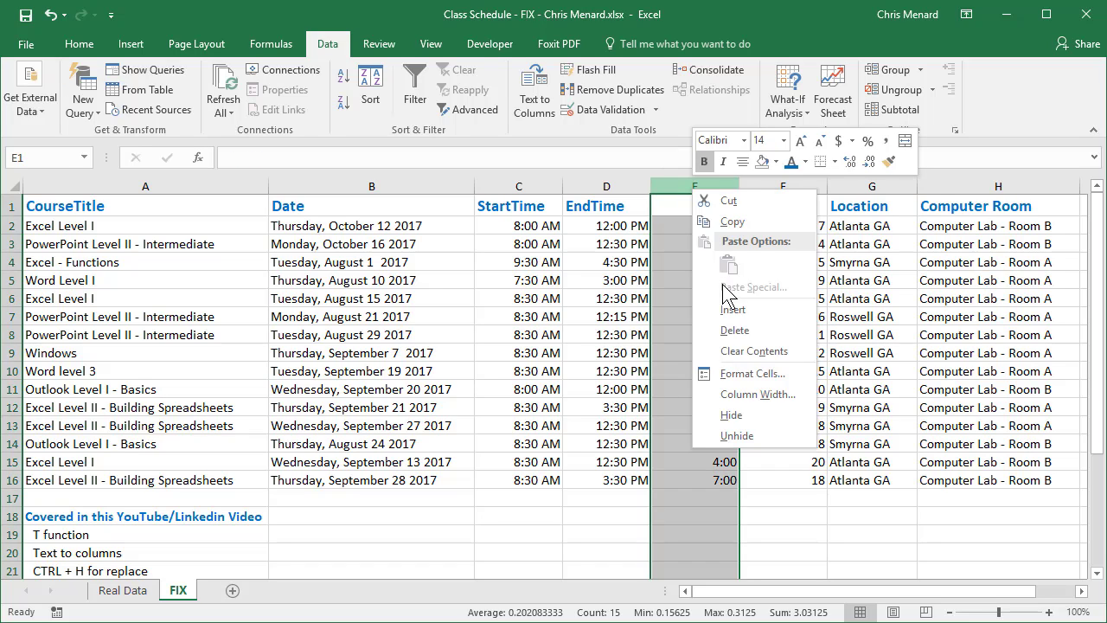
pyautogui.click(747, 334)
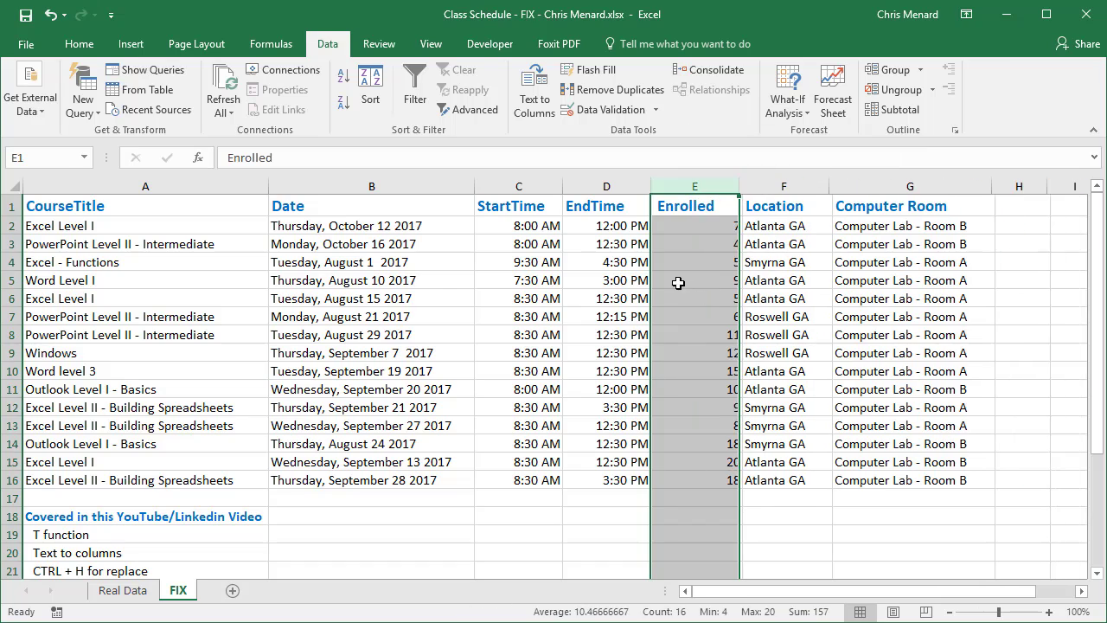
pyautogui.click(701, 242)
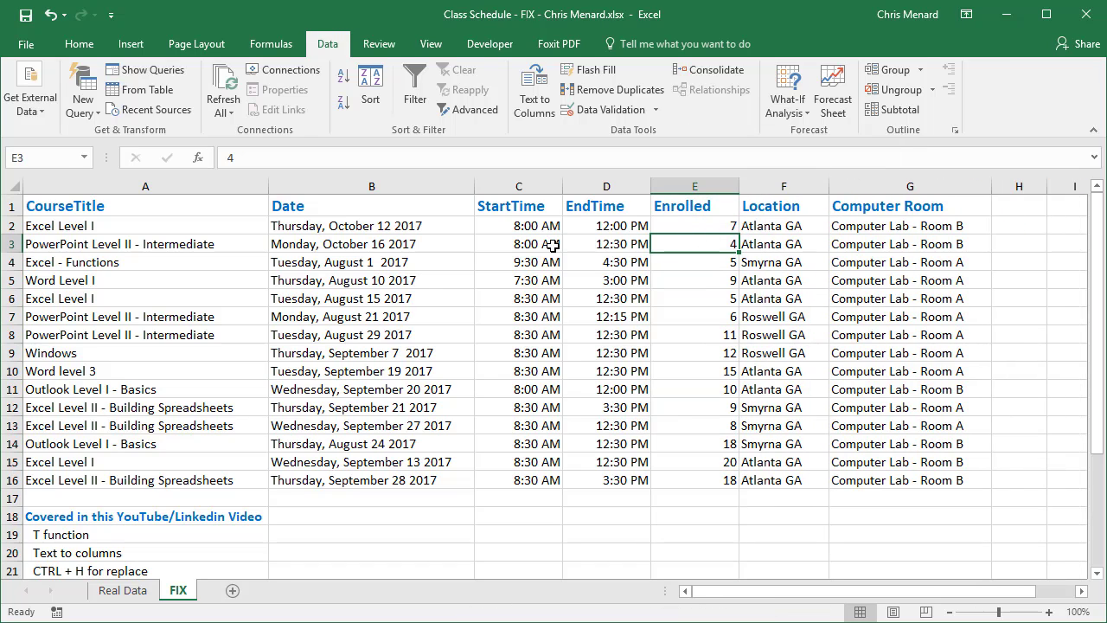
pyautogui.click(683, 224)
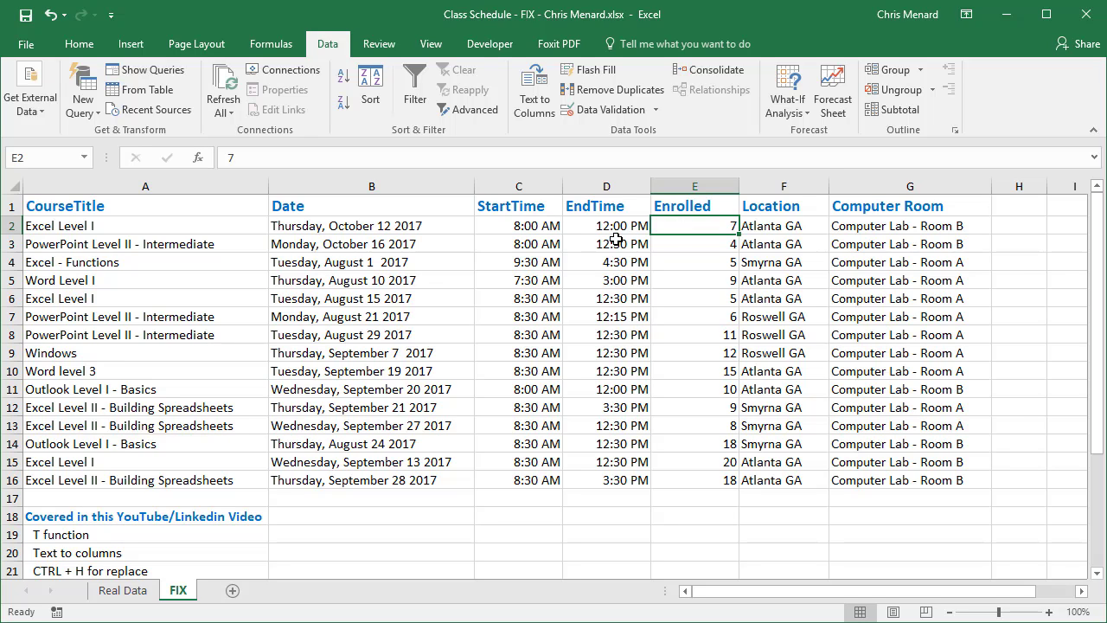
# Insert three empty columns between Date and StartTime
pyautogui.moveTo(520, 187); pyautogui.dragTo(666, 192)
pyautogui.rightClick(666, 192)
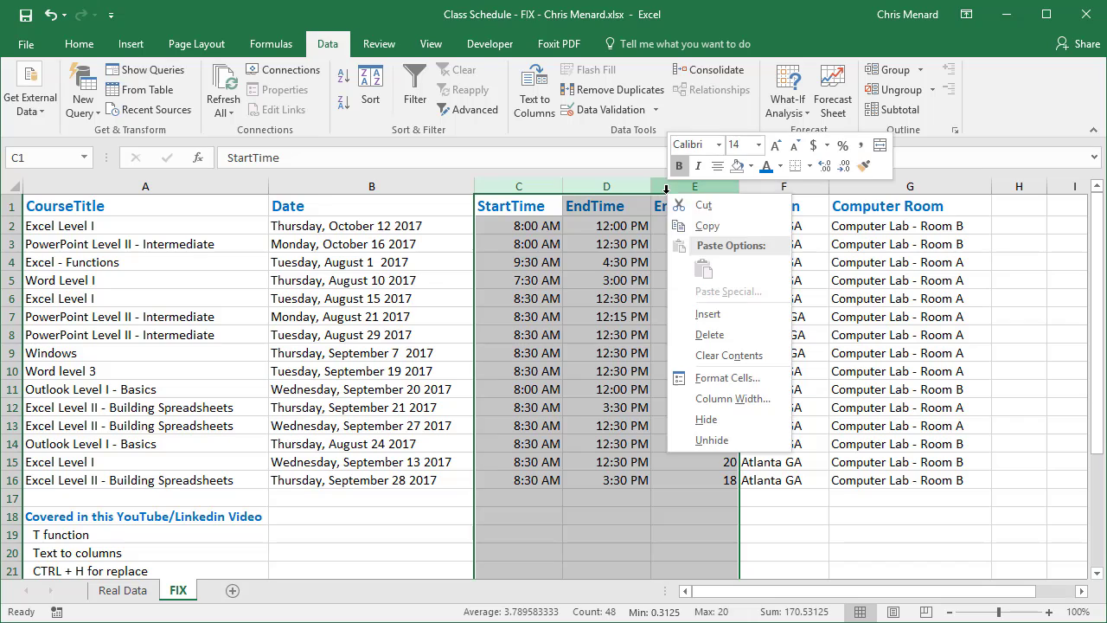
pyautogui.click(718, 311)
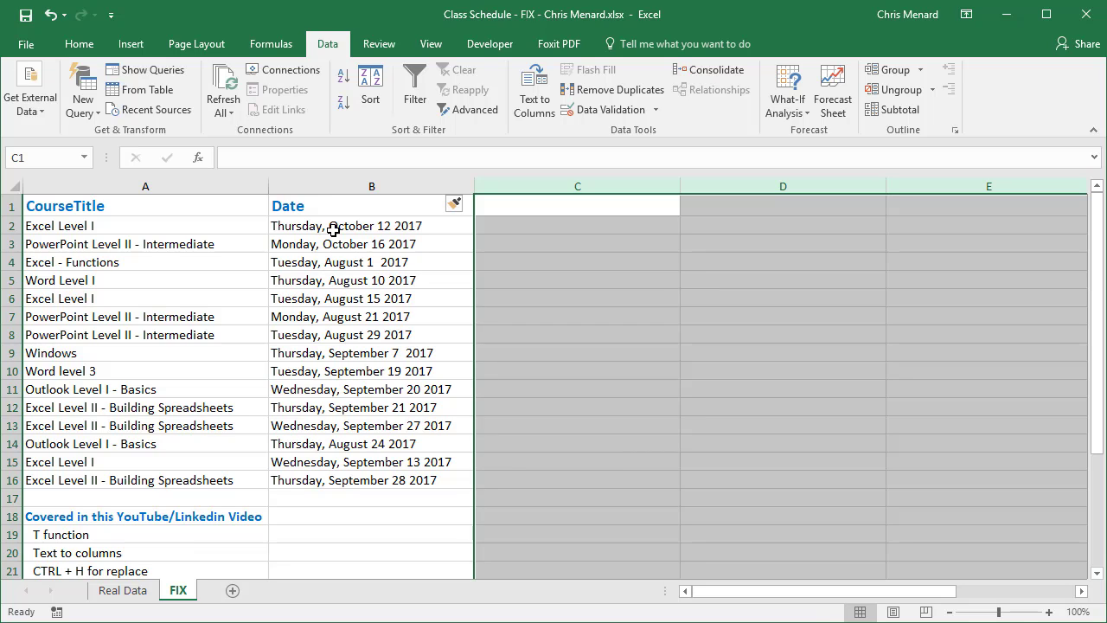
# Enter =T(B2) in C2 to test whether the first class date is stored as text
pyautogui.moveTo(333, 229); pyautogui.dragTo(338, 259)
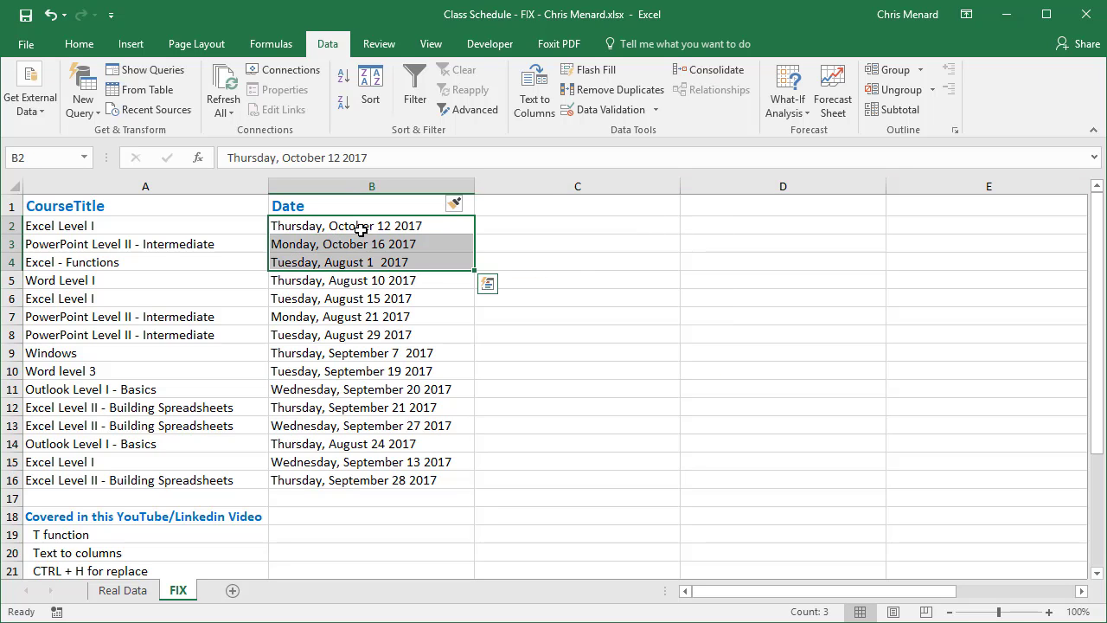
pyautogui.click(360, 229)
pyautogui.click(538, 226)
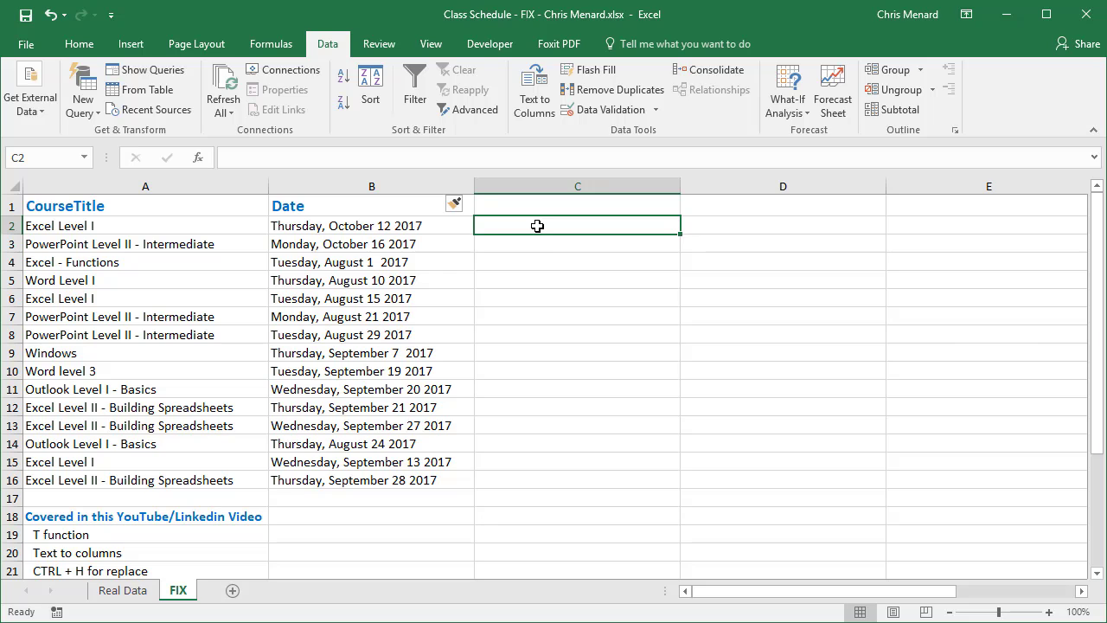
pyautogui.write('=t')
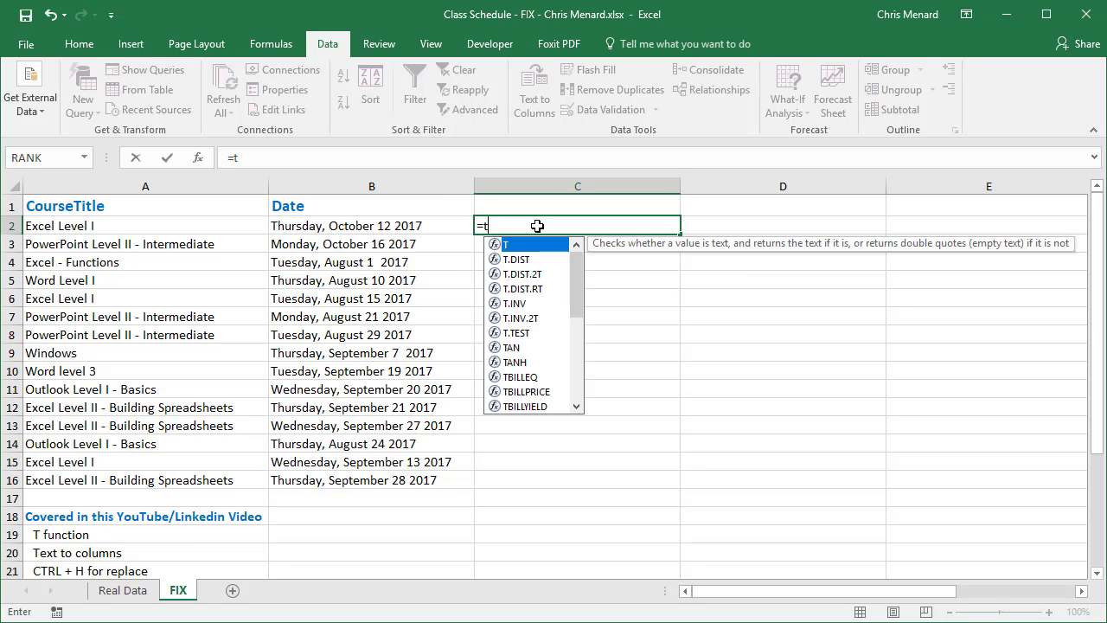
pyautogui.write('(')
pyautogui.press('Left')
pyautogui.press('Tab')
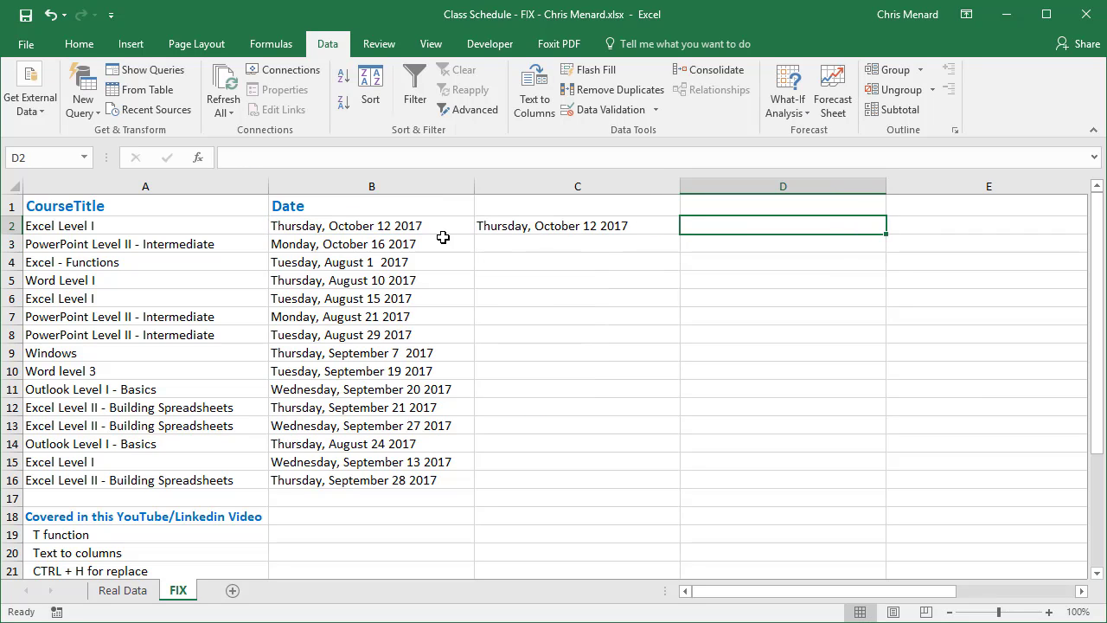
# Re-enter the text test =T(B2) in C2 and clear the cell again
pyautogui.click(564, 225)
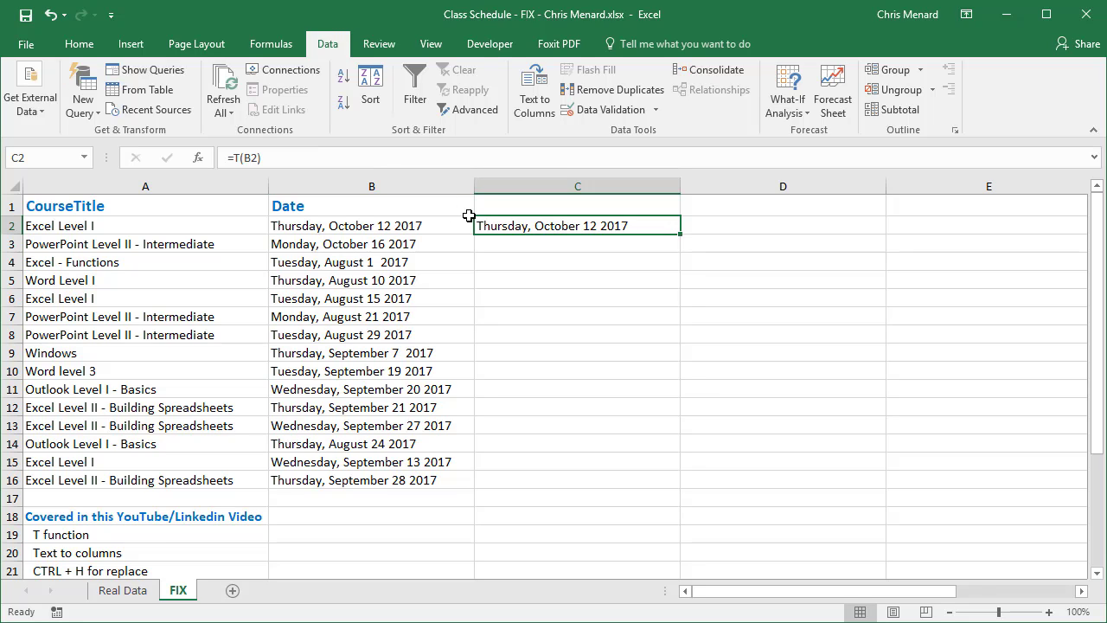
pyautogui.write('=t')
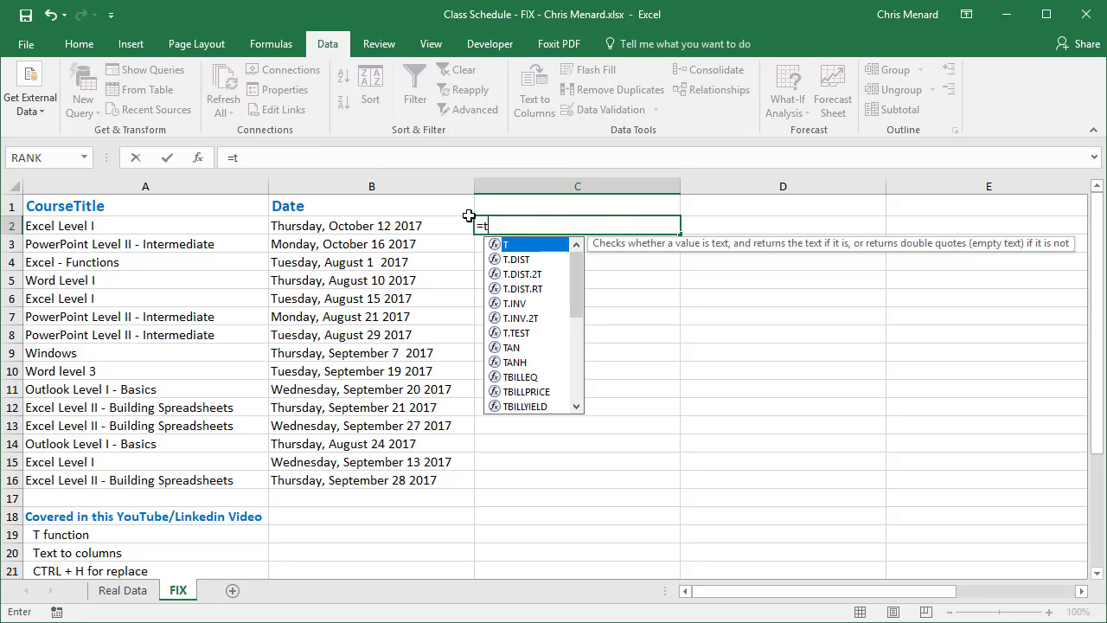
pyautogui.press('Tab')
pyautogui.click(442, 224)
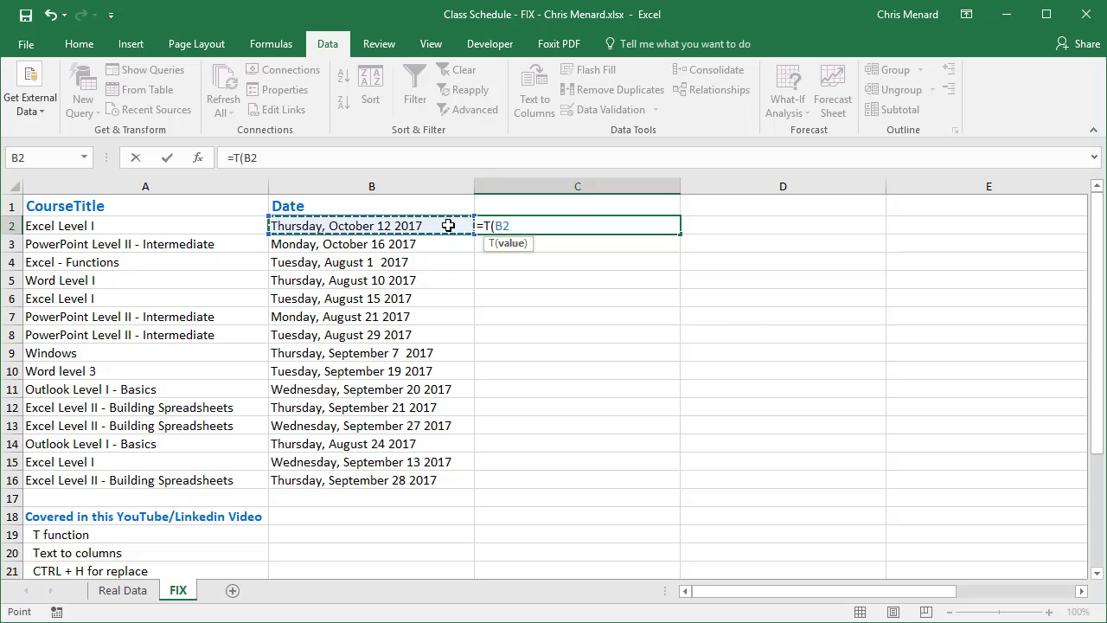
pyautogui.press('Return')
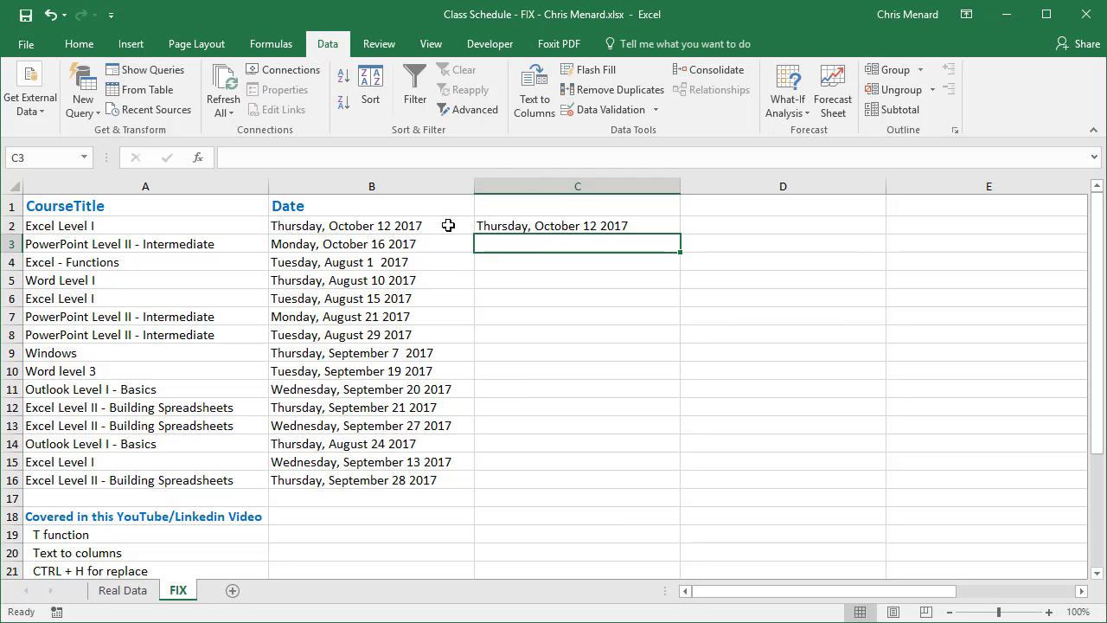
pyautogui.press('Up')
pyautogui.press('Delete')
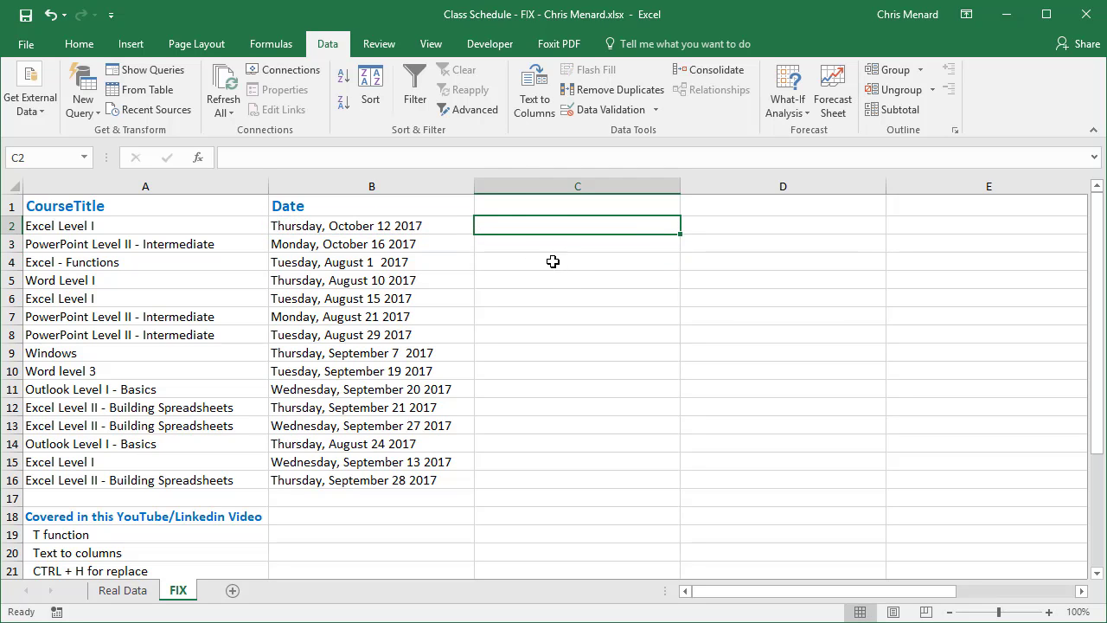
# Split the dates in B2:B16 with Text to Columns, delimited by comma but not by space, so weekday and date are separated
pyautogui.moveTo(421, 226); pyautogui.dragTo(440, 482)
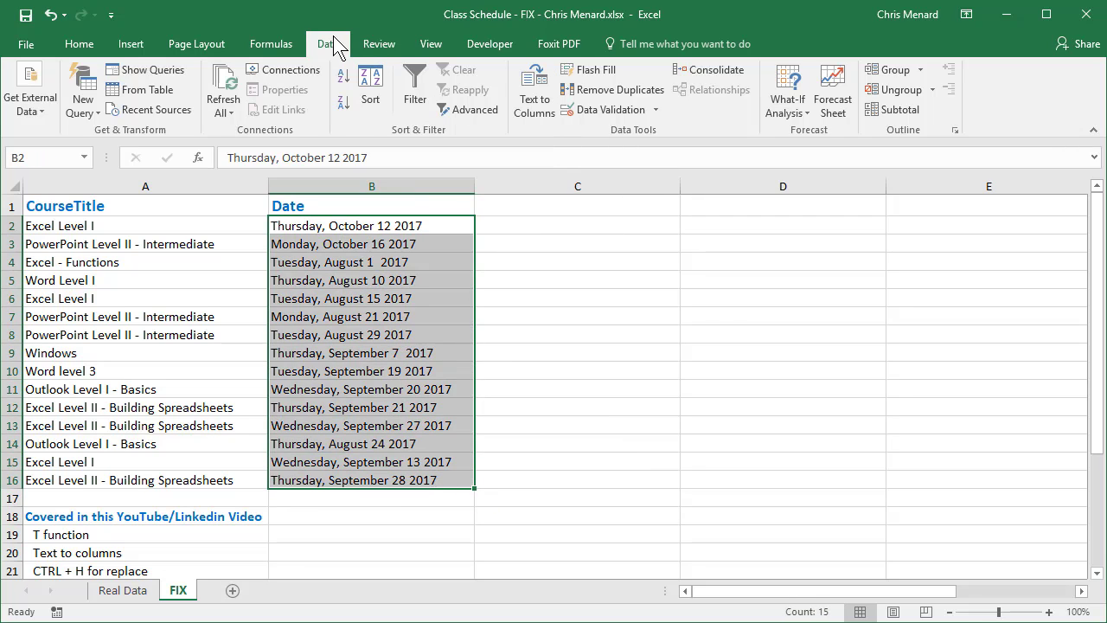
pyautogui.click(542, 108)
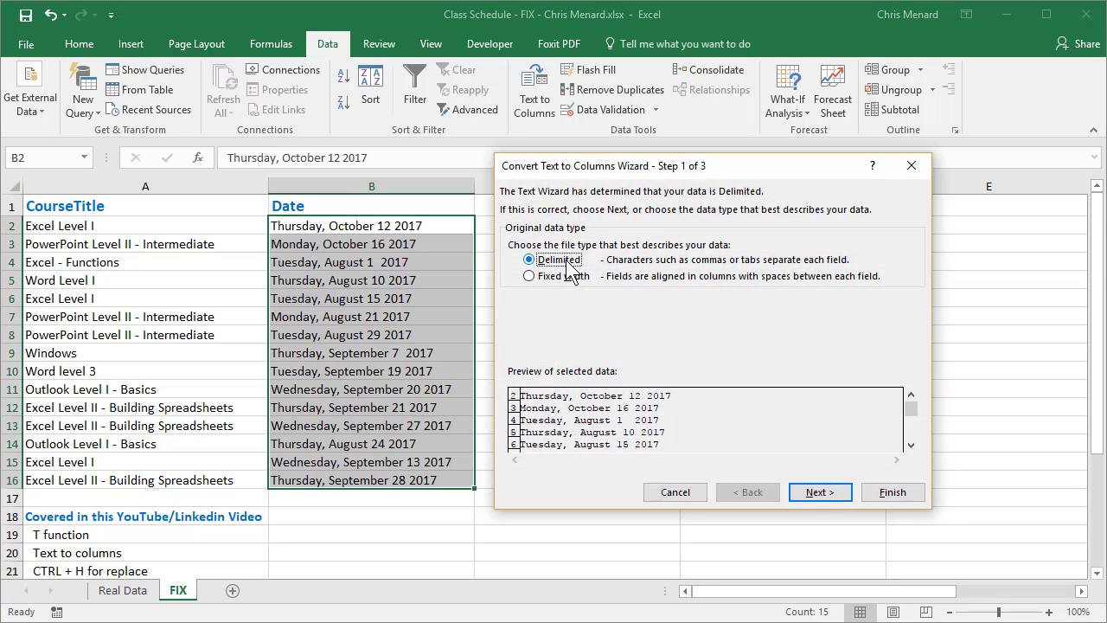
pyautogui.click(800, 490)
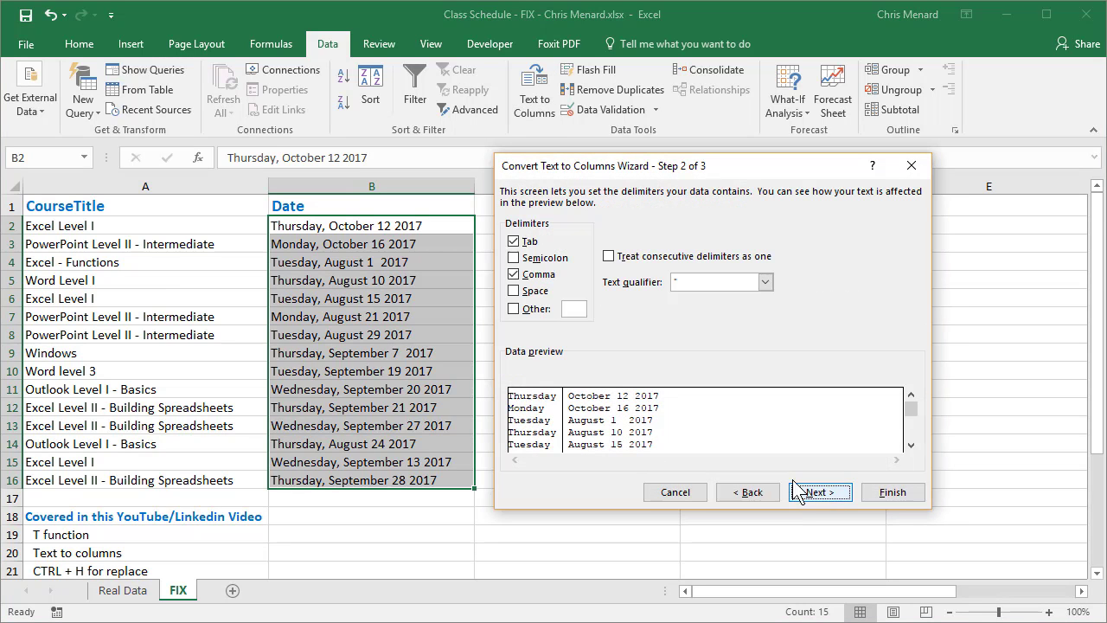
pyautogui.click(516, 275)
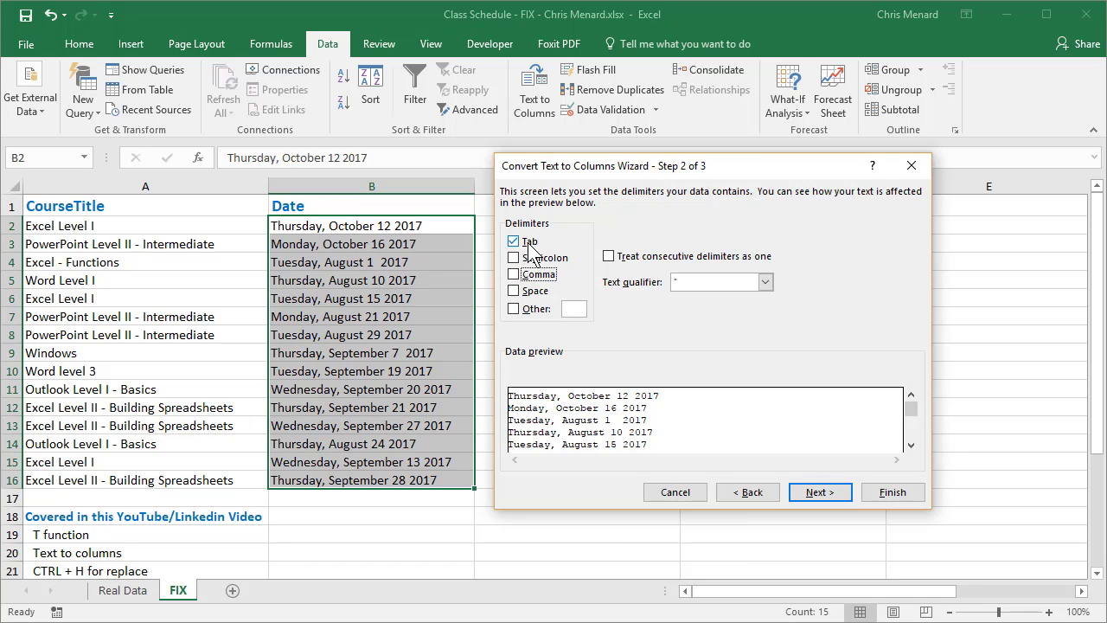
pyautogui.click(513, 276)
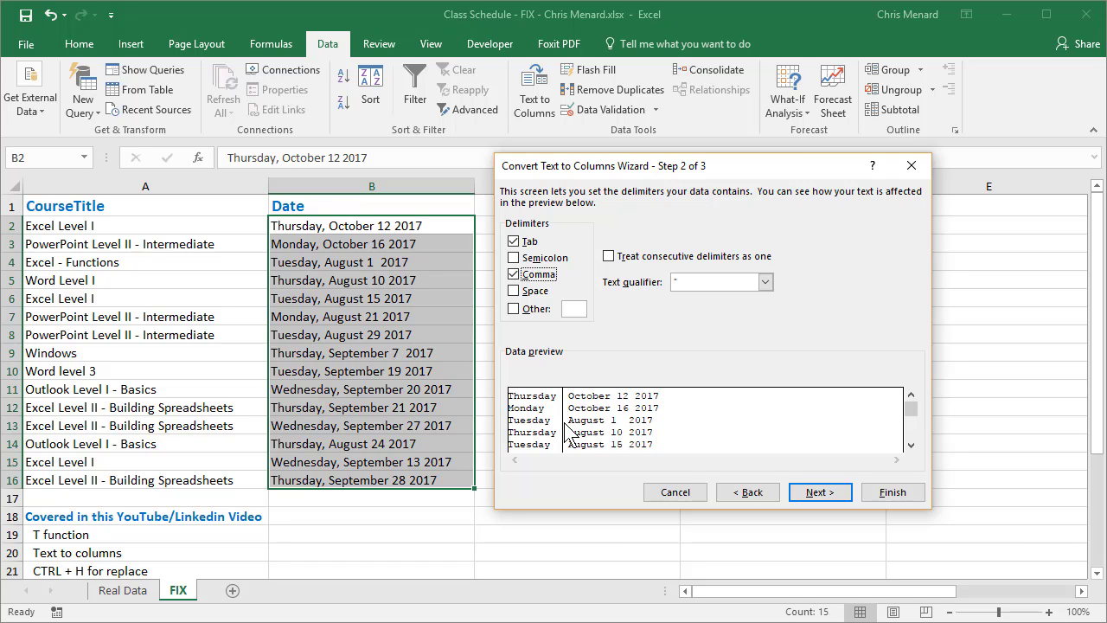
pyautogui.click(516, 292)
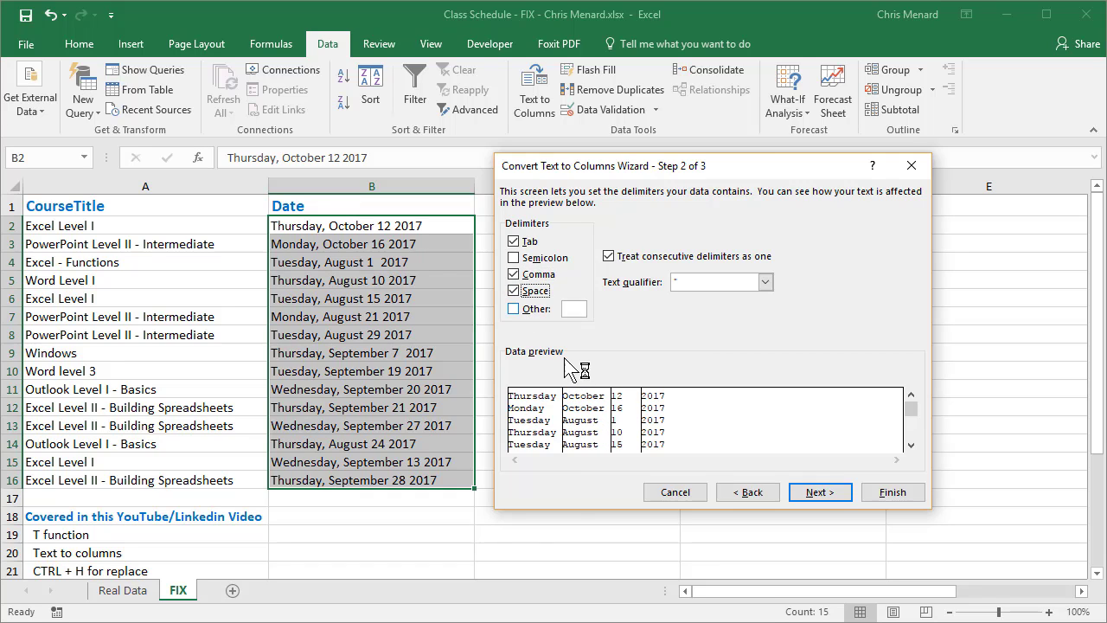
pyautogui.click(515, 291)
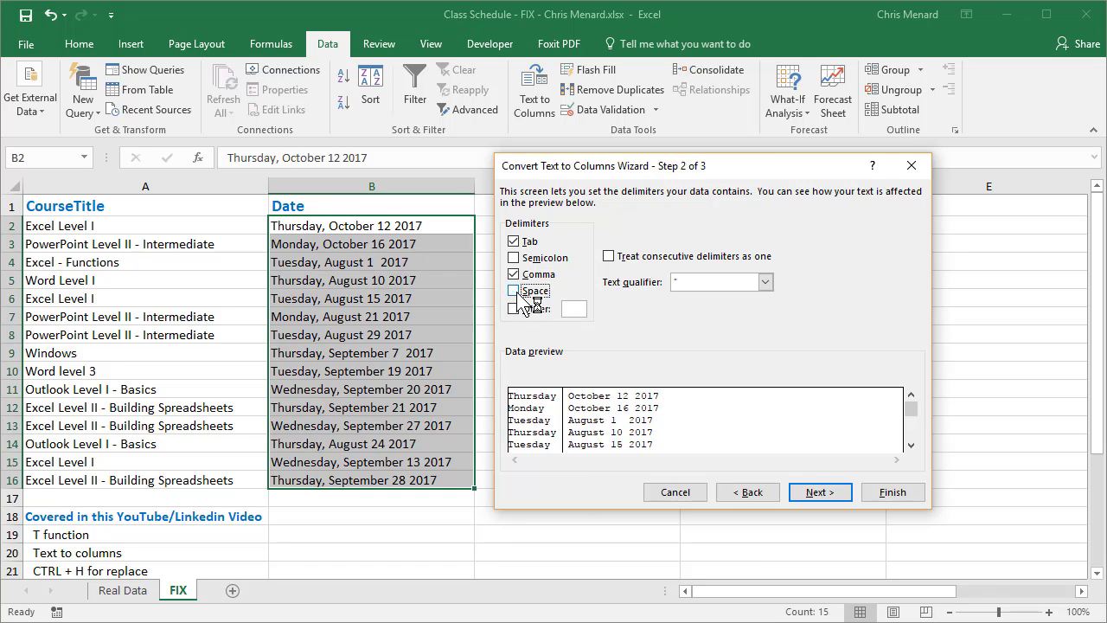
pyautogui.click(894, 493)
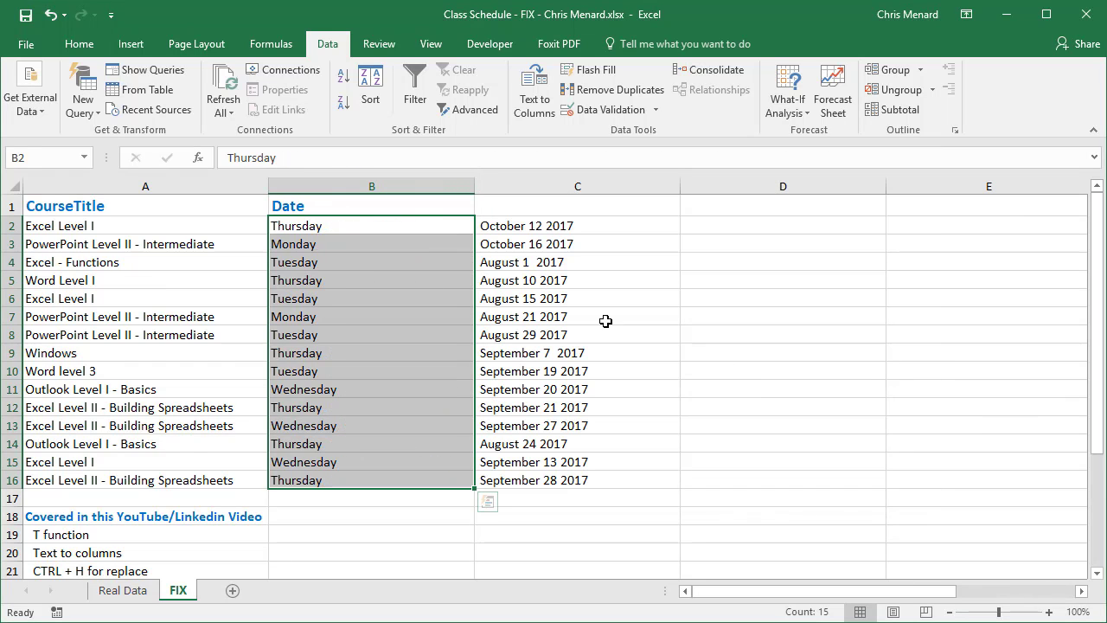
# Replace every " 2017", including its leading space, with ", 2017" in C2:C16 and close Find and Replace
pyautogui.click(567, 232)
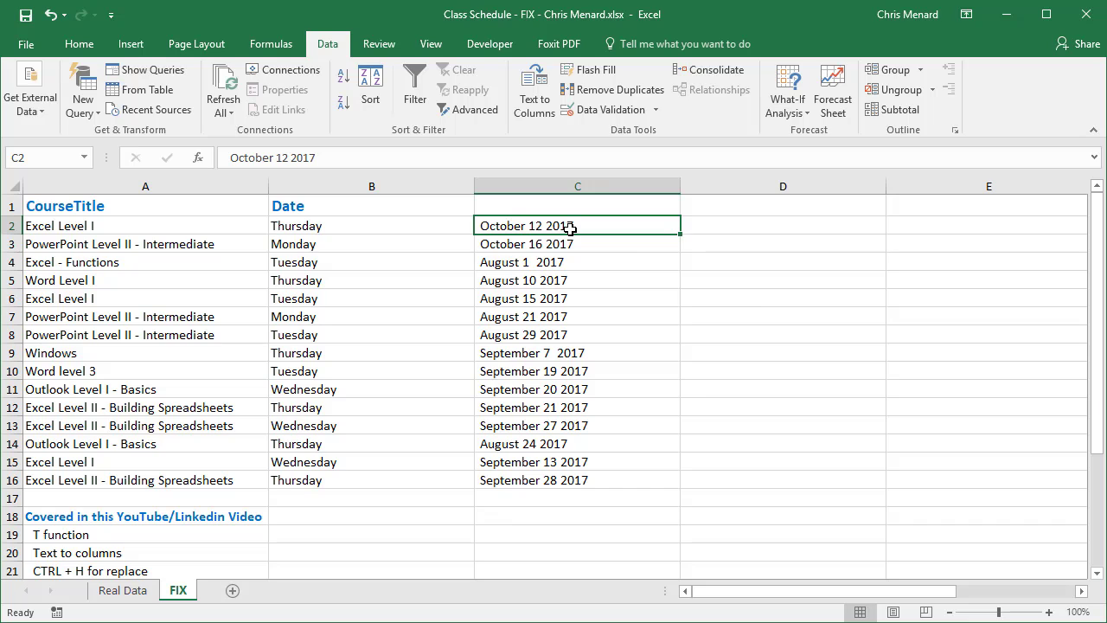
pyautogui.moveTo(570, 228); pyautogui.dragTo(600, 483)
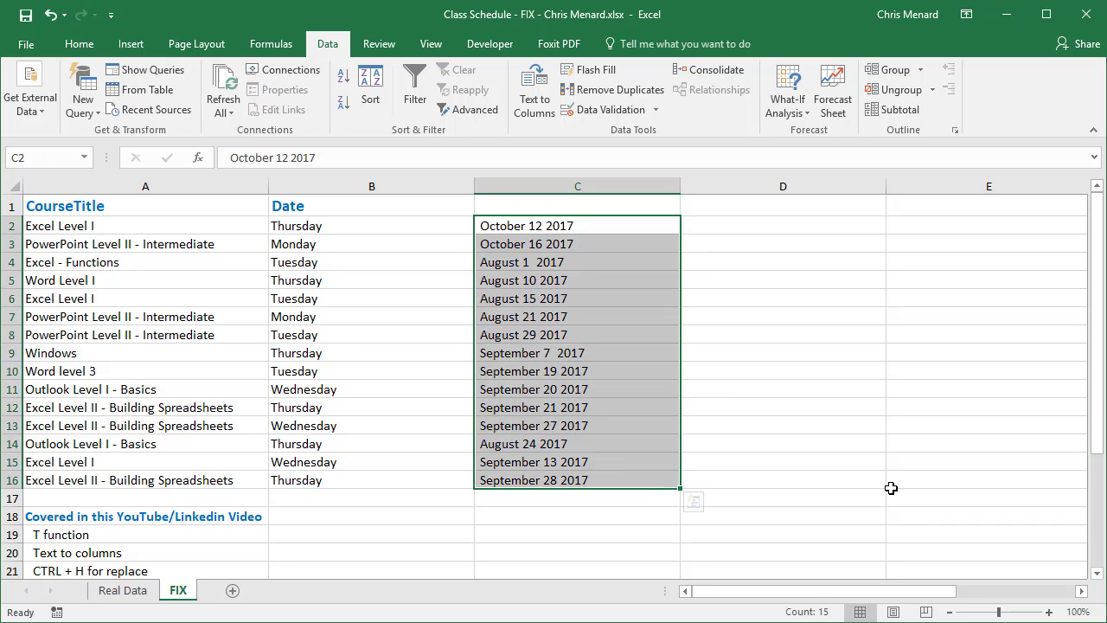
pyautogui.hotkey('ctrl', 'h')
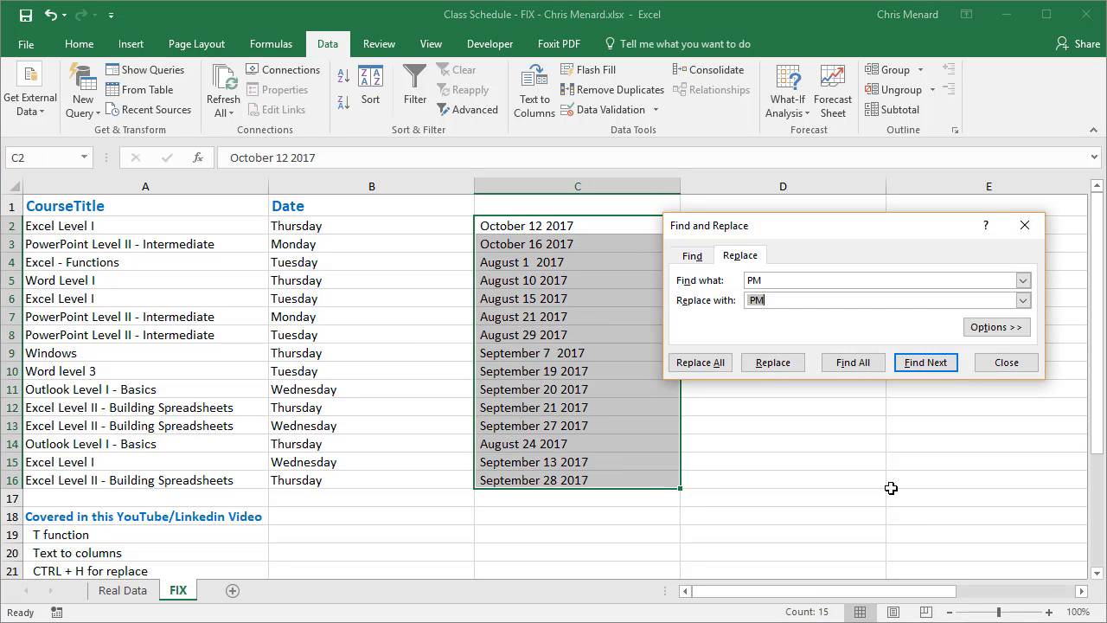
pyautogui.hotkey('shift', 'Tab')
pyautogui.press('Tab')
pyautogui.write(',')
pyautogui.click(715, 367)
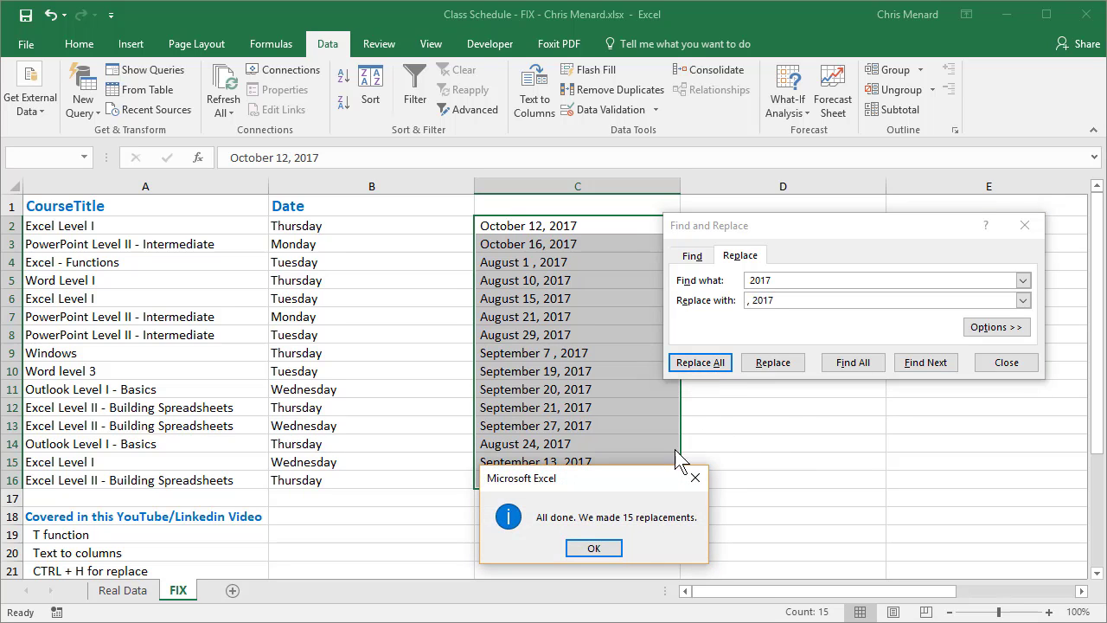
pyautogui.click(593, 549)
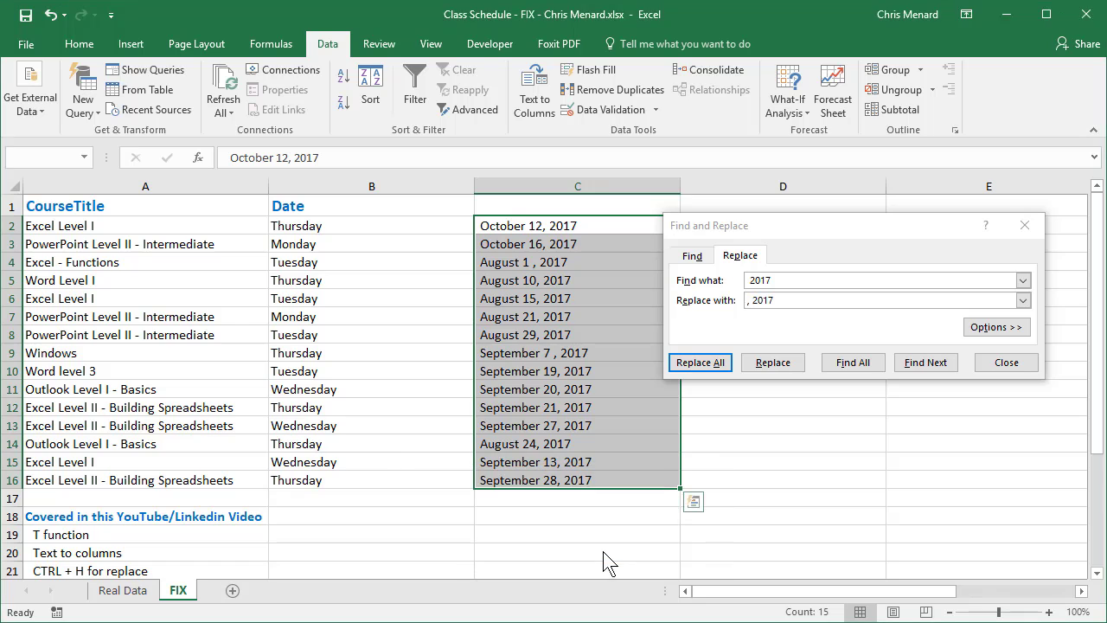
pyautogui.click(1006, 362)
pyautogui.click(597, 261)
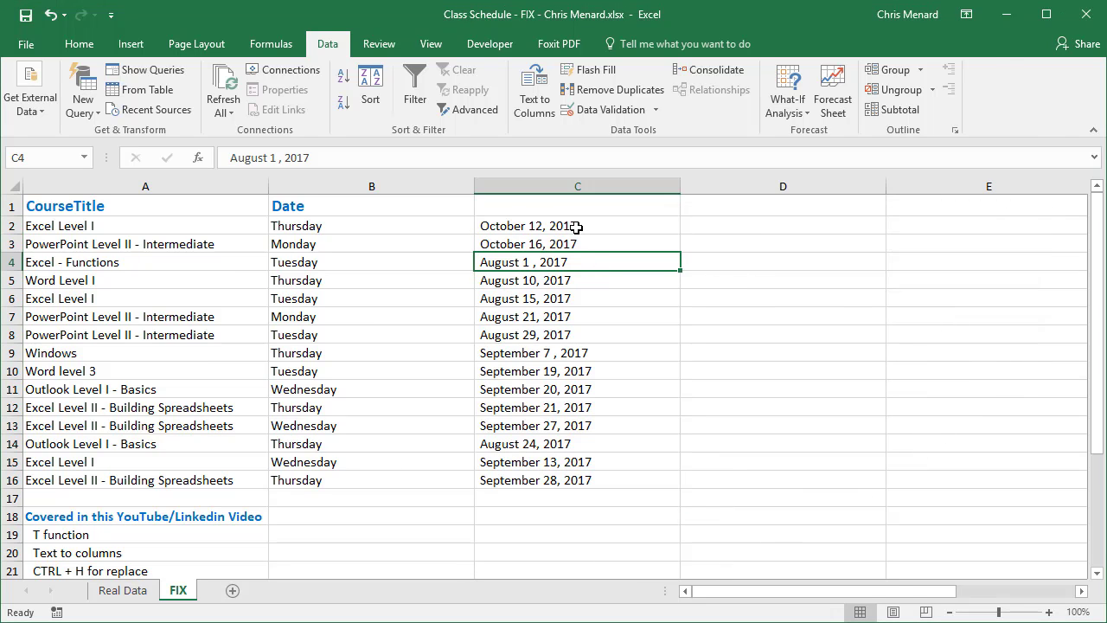
pyautogui.click(576, 227)
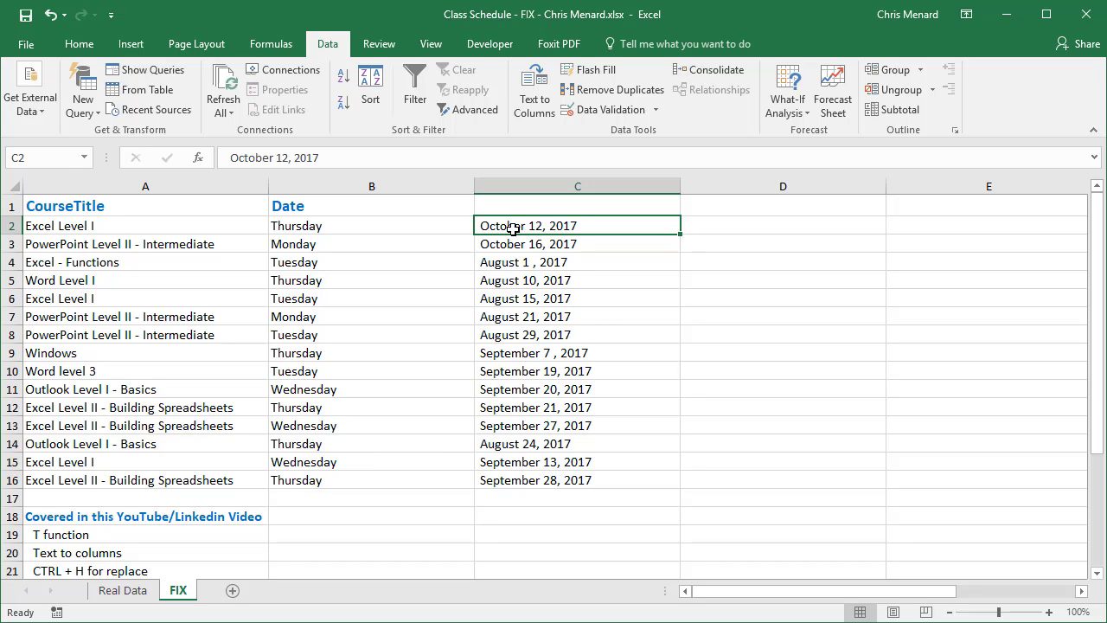
pyautogui.click(709, 223)
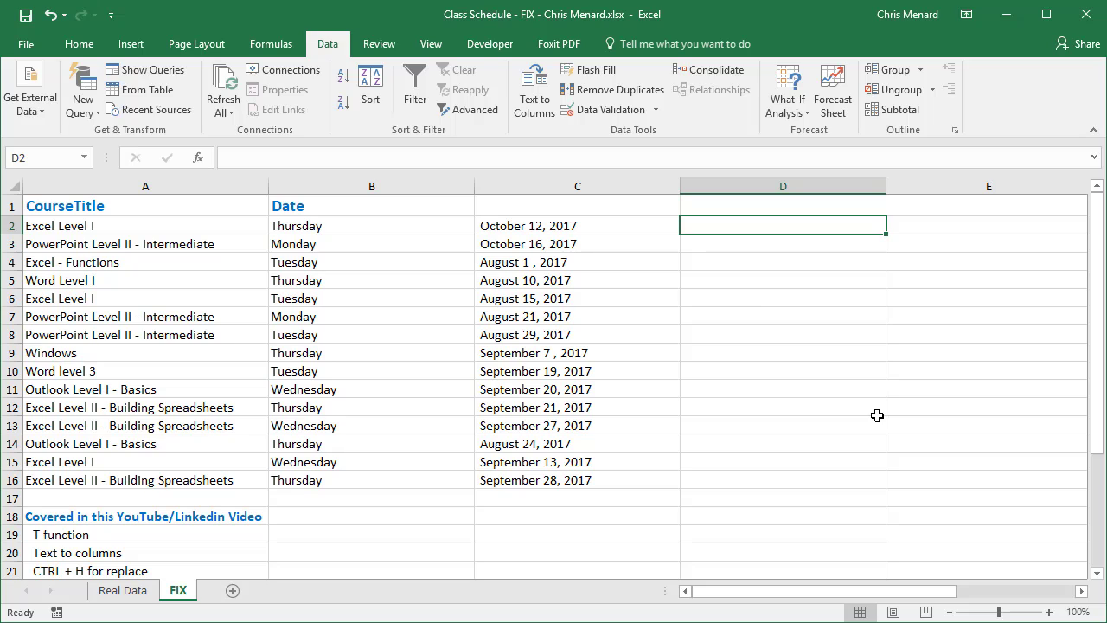
# Enter =VALUE(C2) in D2 and fill the formula down to D16 to convert the text dates into serial numbers
pyautogui.write('=')
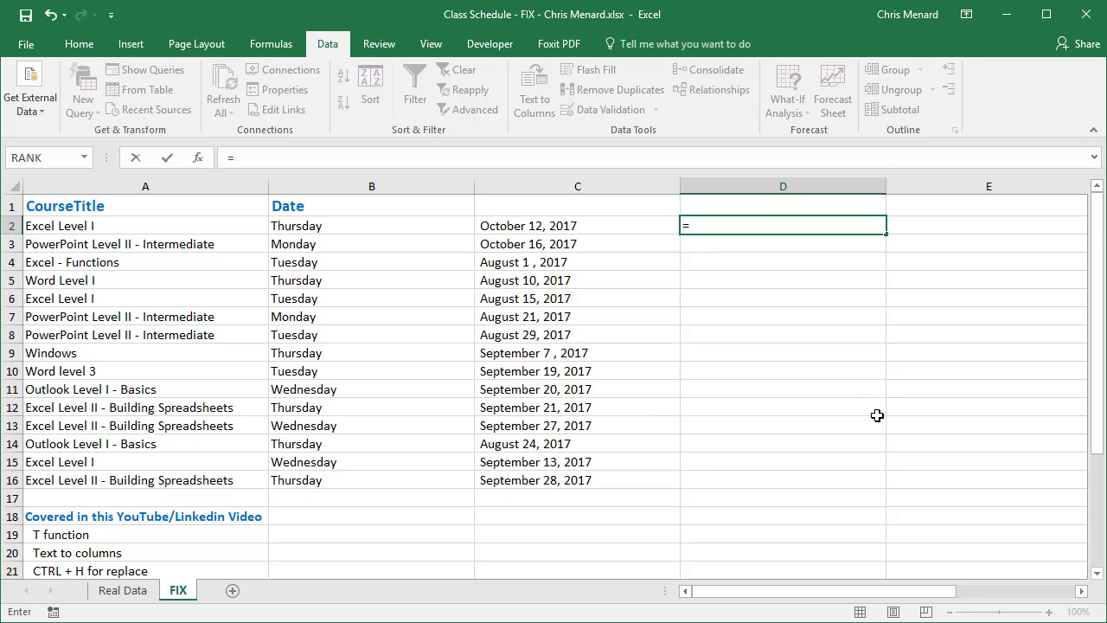
pyautogui.write('value')
pyautogui.press('Tab')
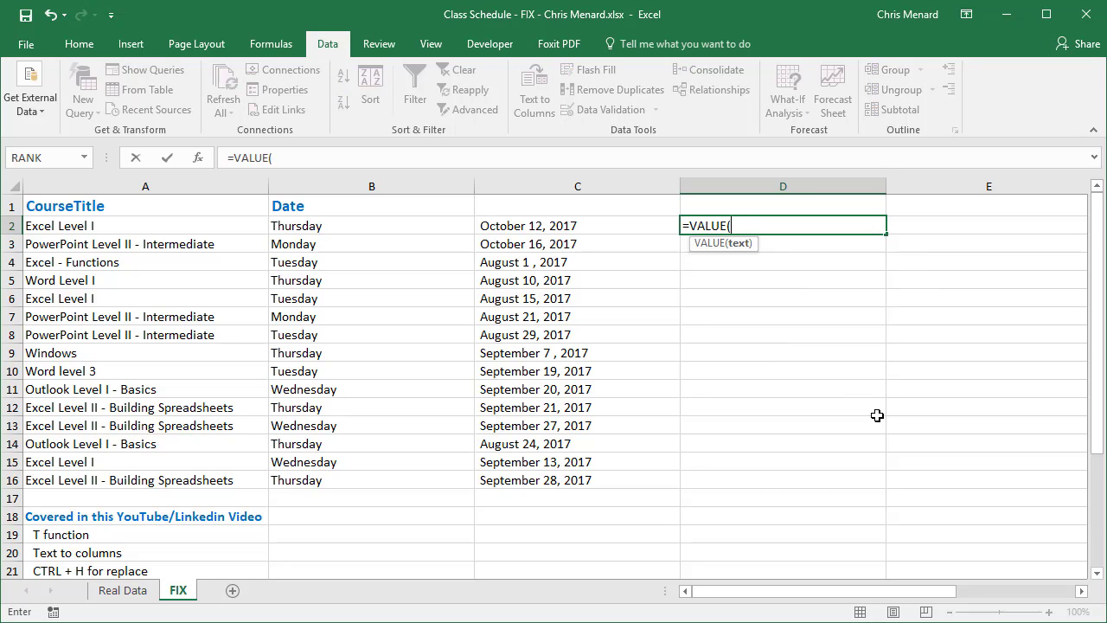
pyautogui.press('Left')
pyautogui.write(')')
pyautogui.press('Return')
pyautogui.press('Up')
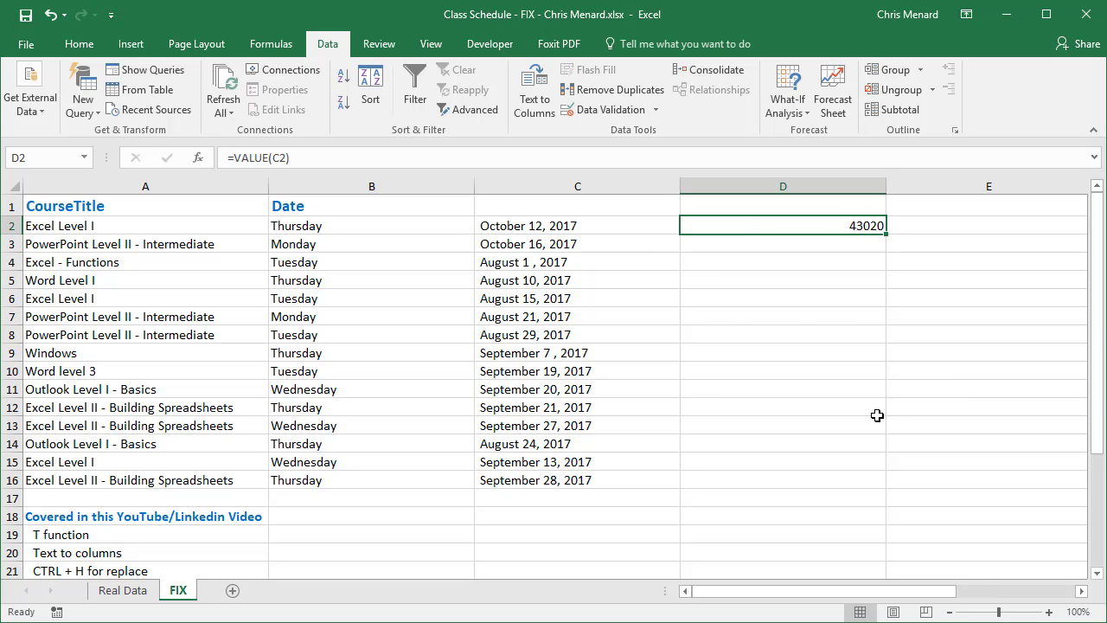
pyautogui.moveTo(885, 234); pyautogui.dragTo(849, 486)
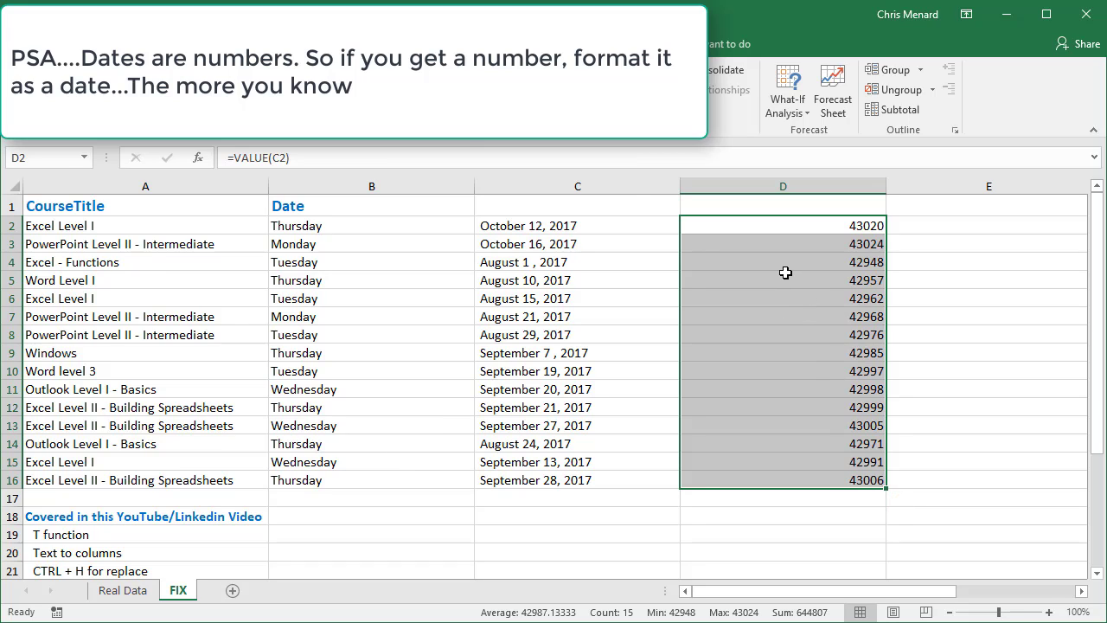
# Format the serial numbers in D2:D16 as dates of type 3/14/12
pyautogui.rightClick(715, 227)
pyautogui.click(776, 522)
pyautogui.moveTo(689, 315); pyautogui.dragTo(647, 61)
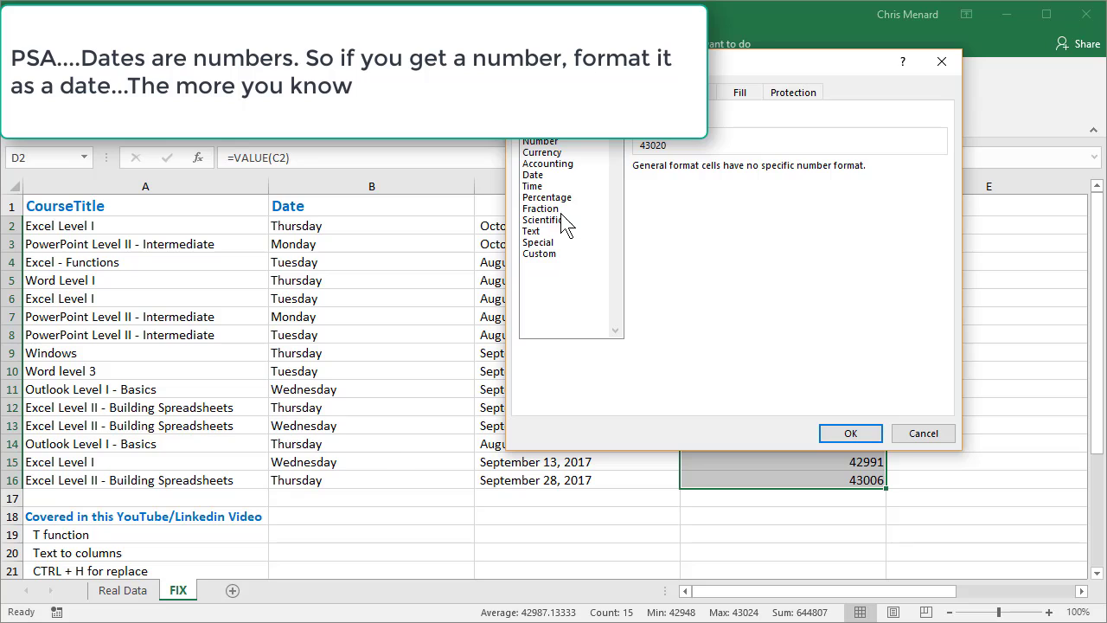
pyautogui.click(543, 175)
pyautogui.click(655, 204)
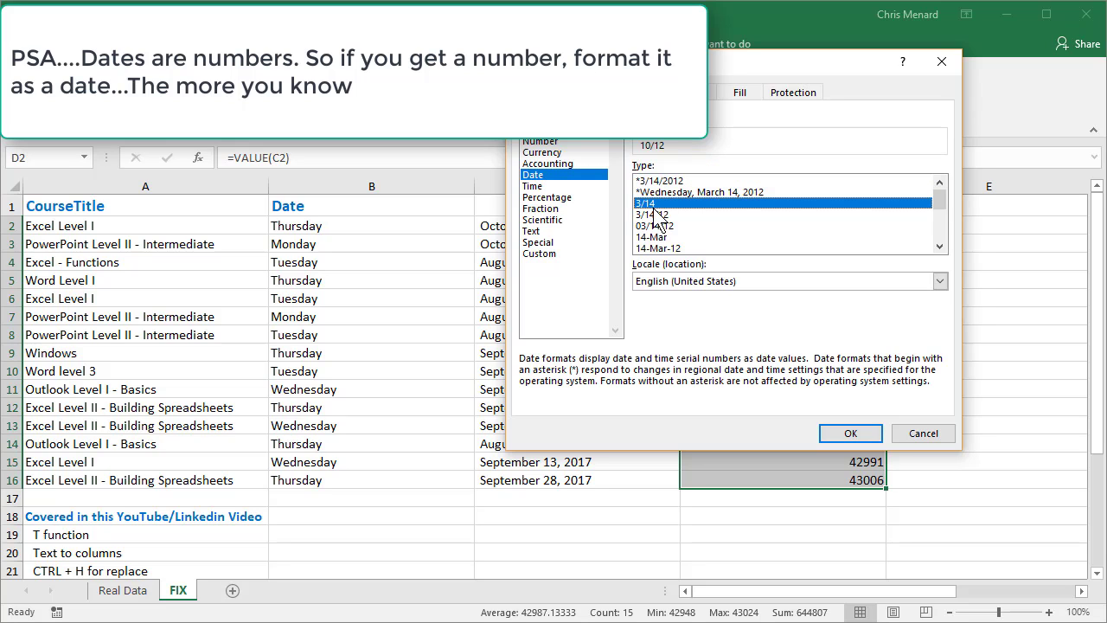
pyautogui.click(654, 215)
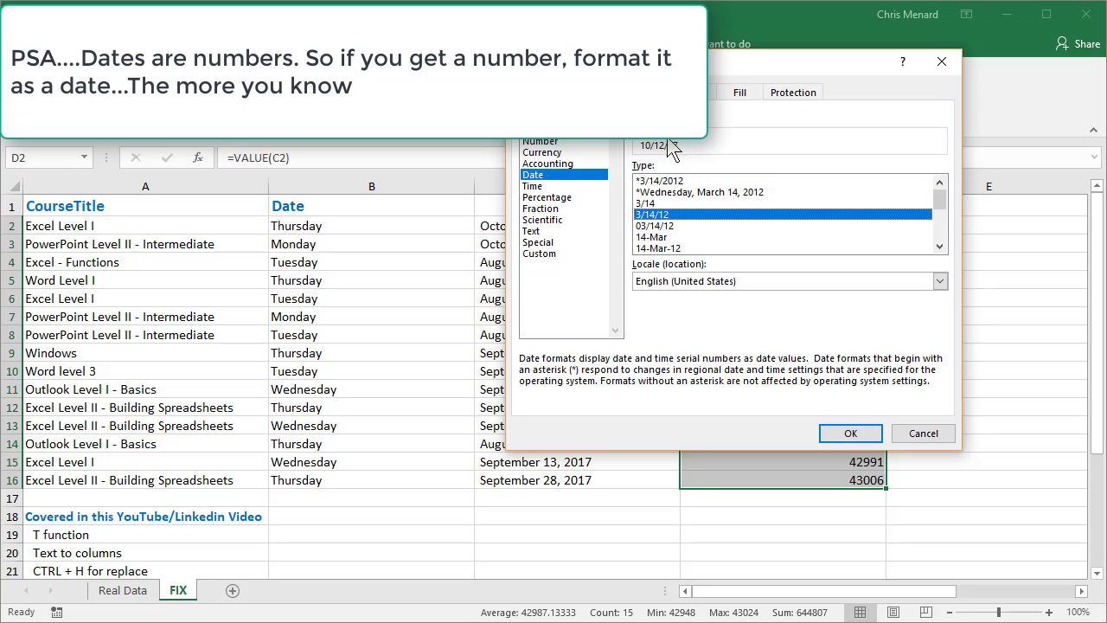
pyautogui.click(661, 225)
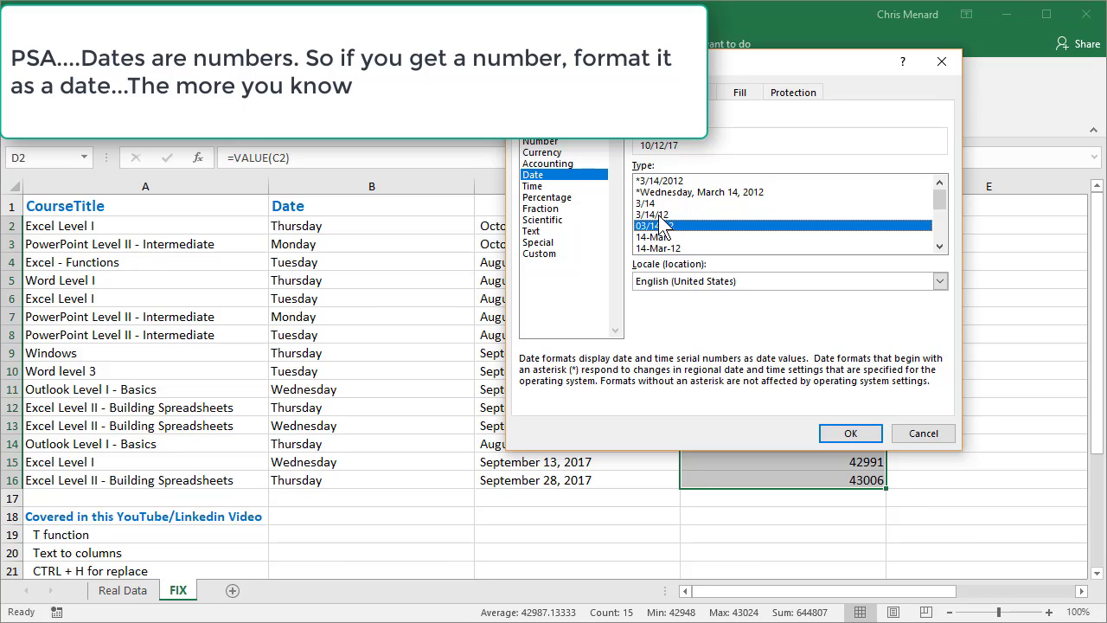
pyautogui.click(661, 215)
pyautogui.click(849, 432)
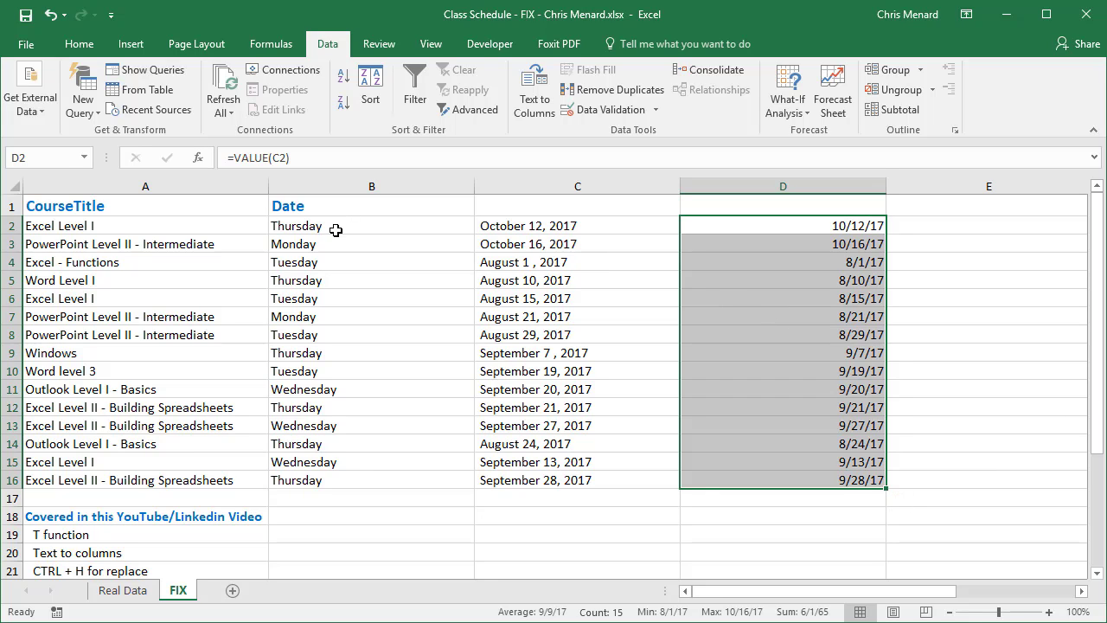
# Apply the custom number format dddd m/d/yy;@ to D2:D16 so each date includes its full weekday name
pyautogui.rightClick(743, 223)
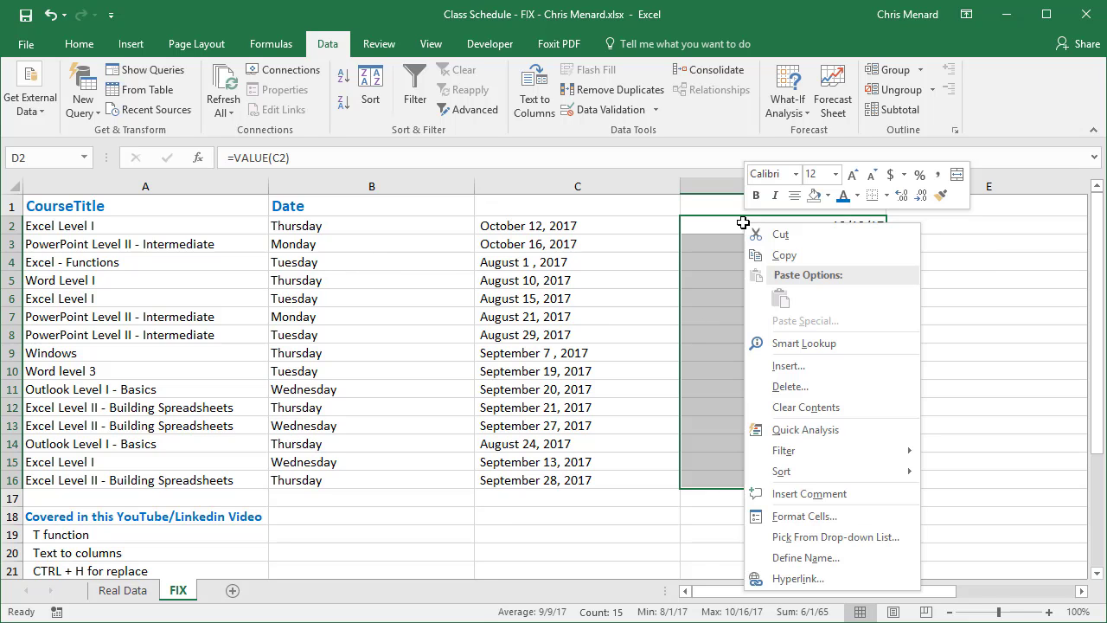
pyautogui.click(796, 517)
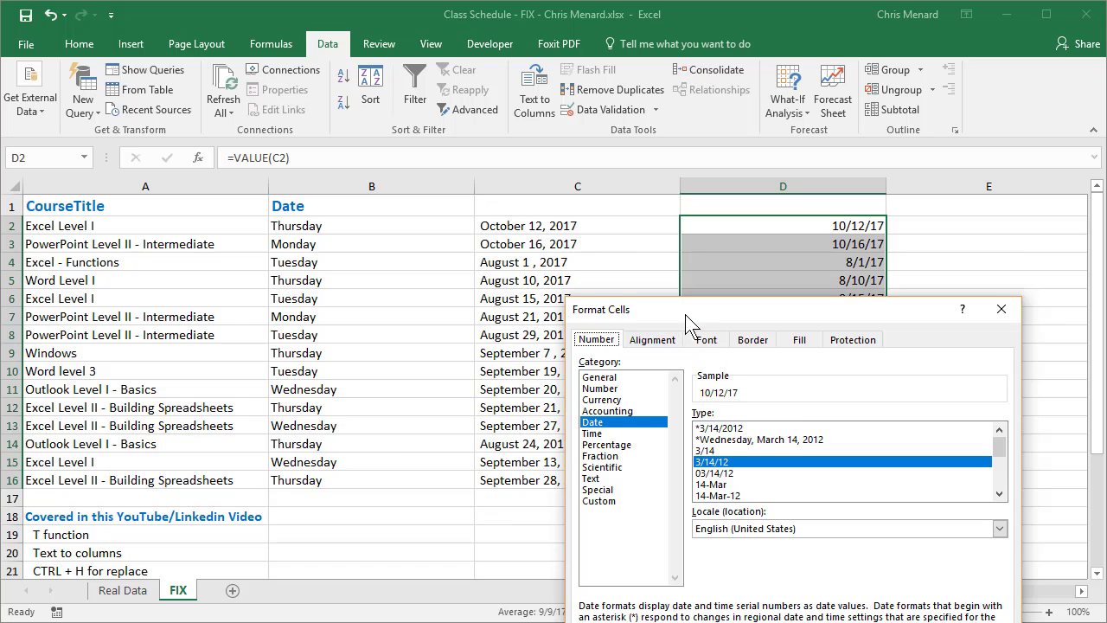
pyautogui.moveTo(685, 314); pyautogui.dragTo(630, 48)
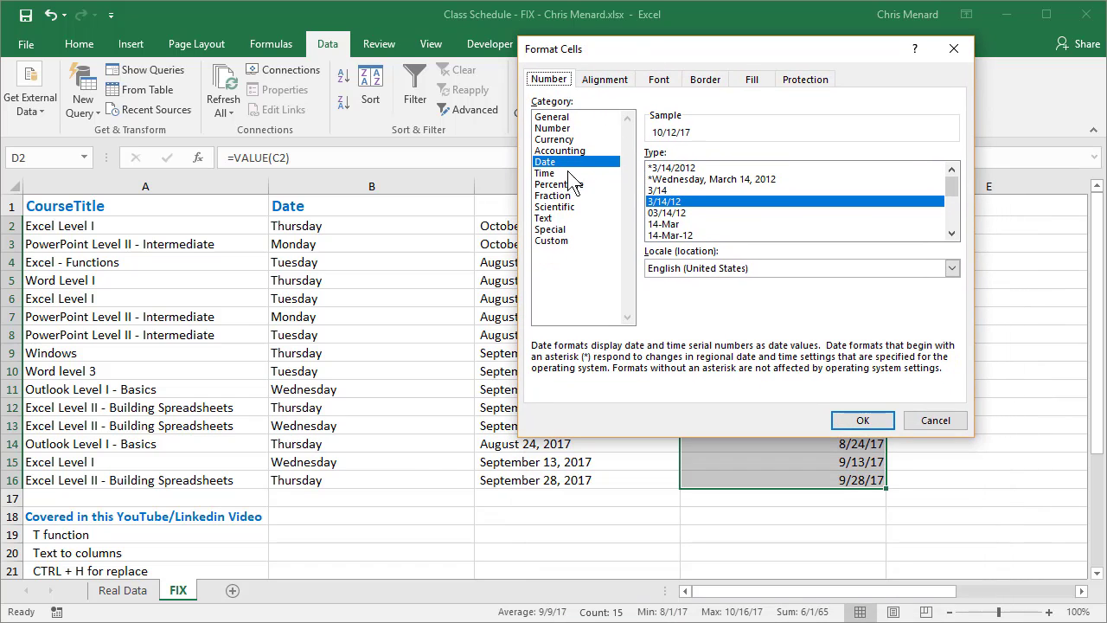
pyautogui.click(557, 241)
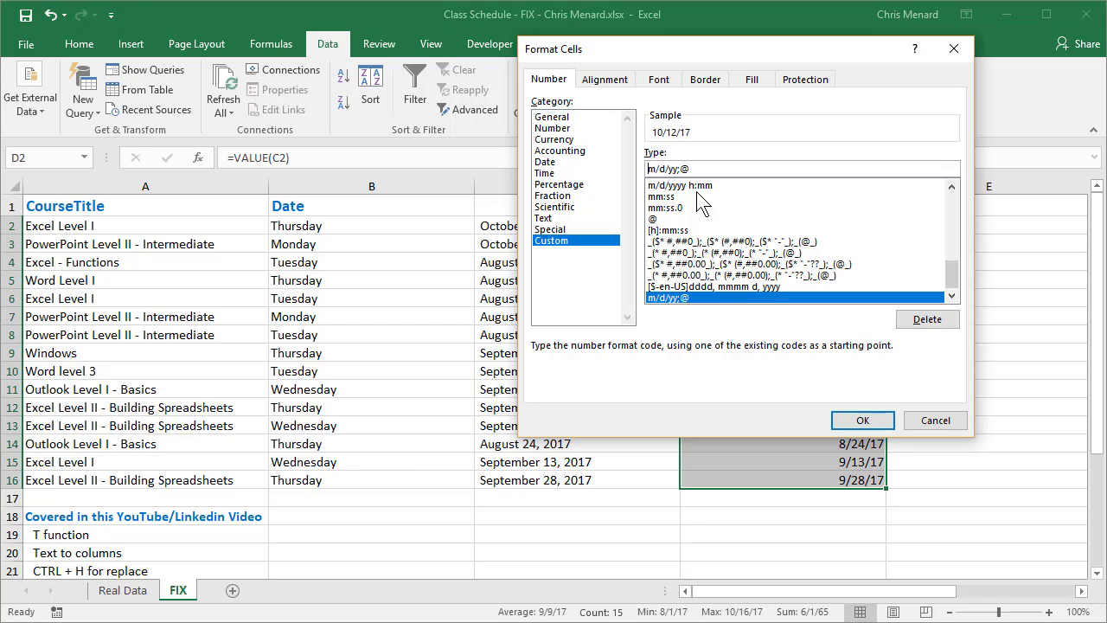
pyautogui.write('ddd')
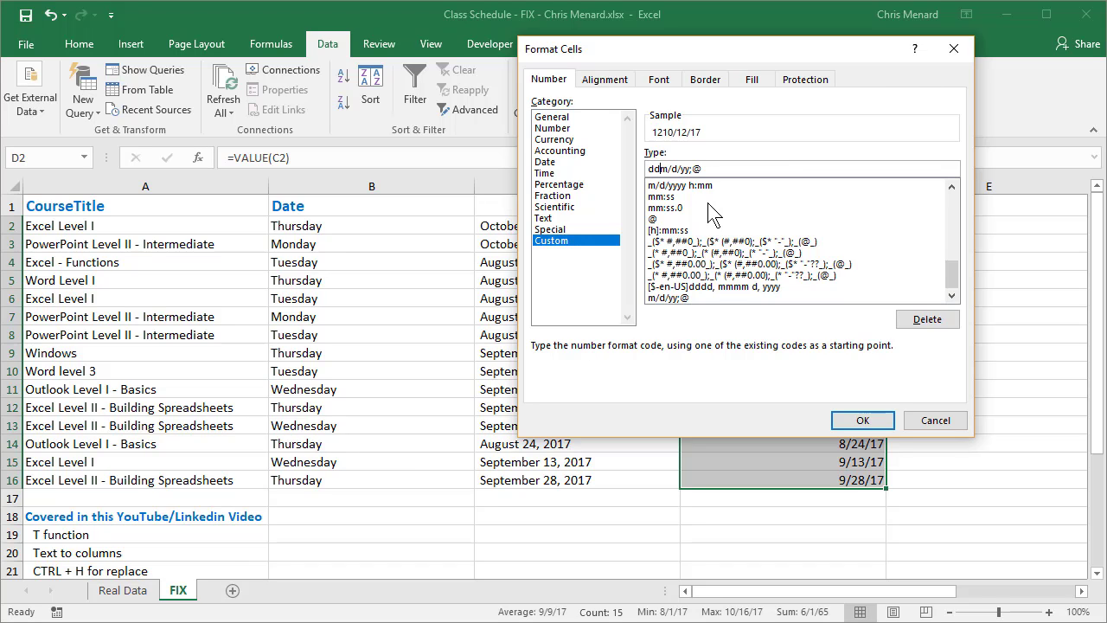
pyautogui.write('.')
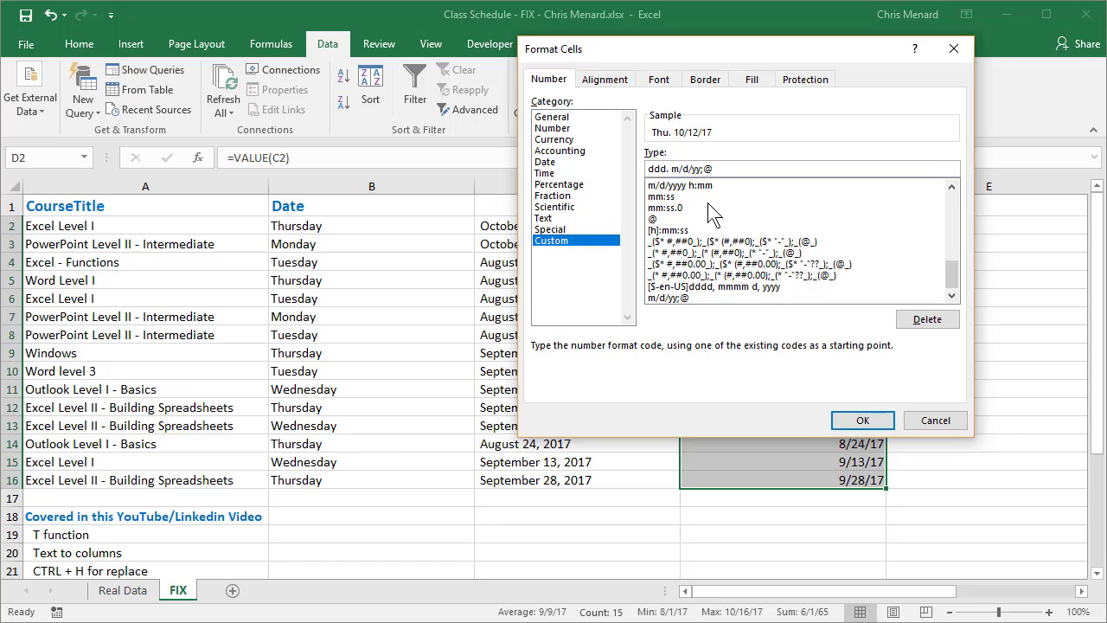
pyautogui.press('BackSpace')
pyautogui.press('BackSpace')
pyautogui.write('d')
pyautogui.moveTo(714, 58); pyautogui.dragTo(382, 91)
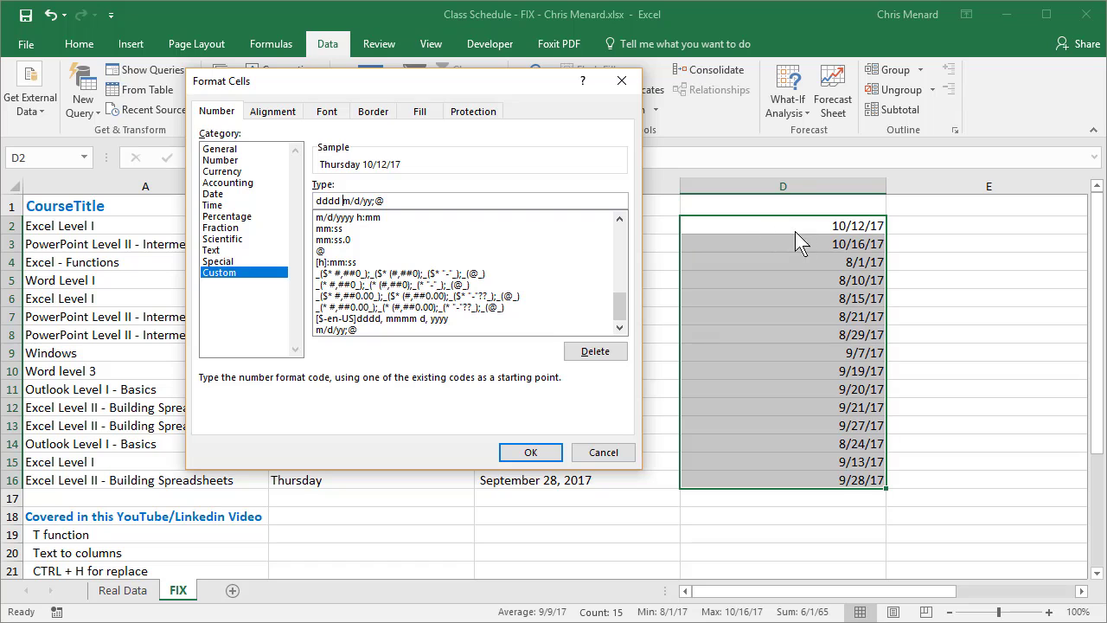
pyautogui.click(551, 452)
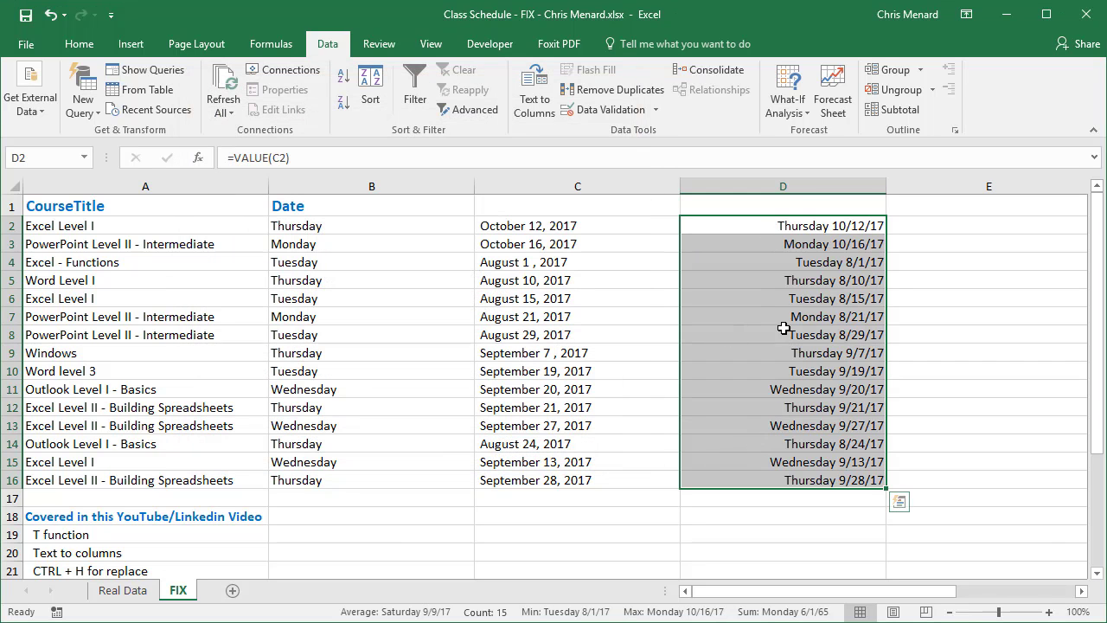
# Enter =T(D2) in E2 to test whether the converted date is still text, and clear the cell again
pyautogui.click(995, 224)
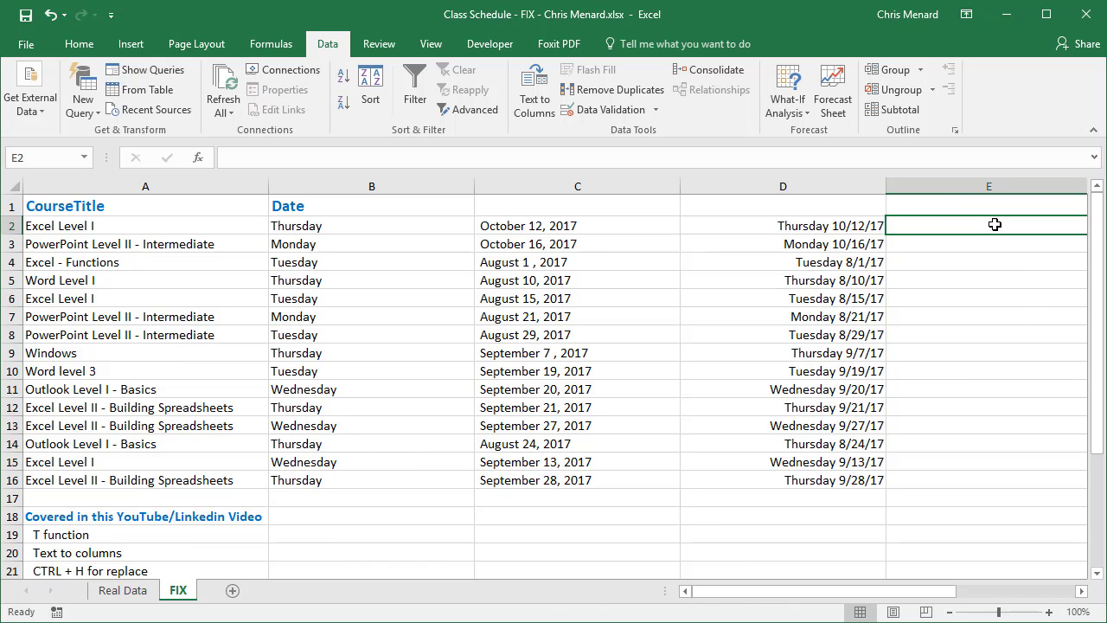
pyautogui.write('=T(')
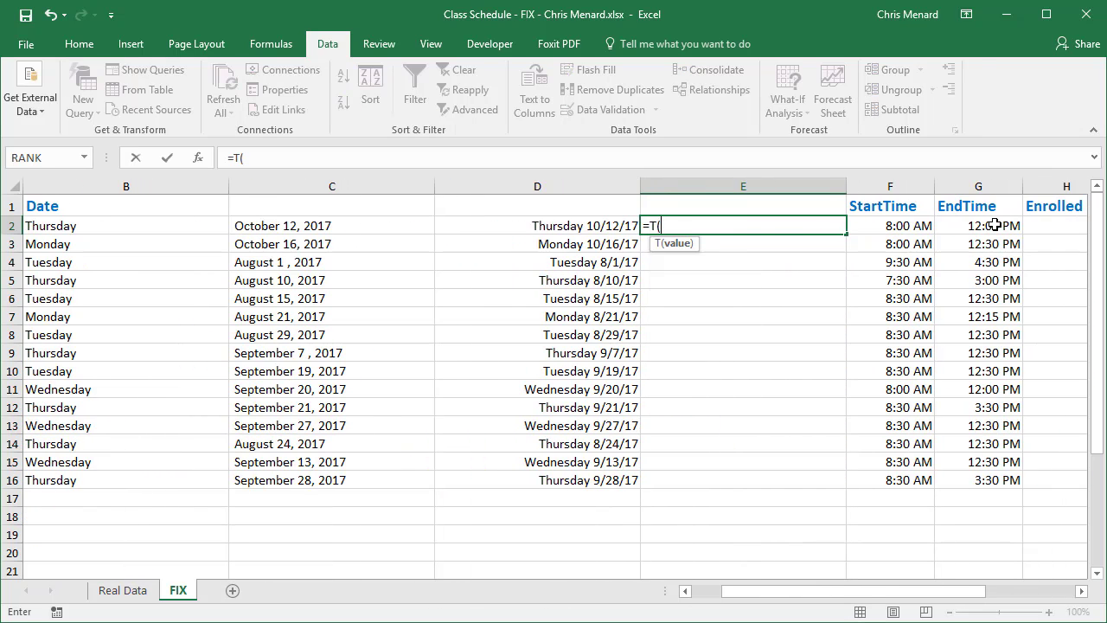
pyautogui.press('Left')
pyautogui.press('Return')
pyautogui.press('Up')
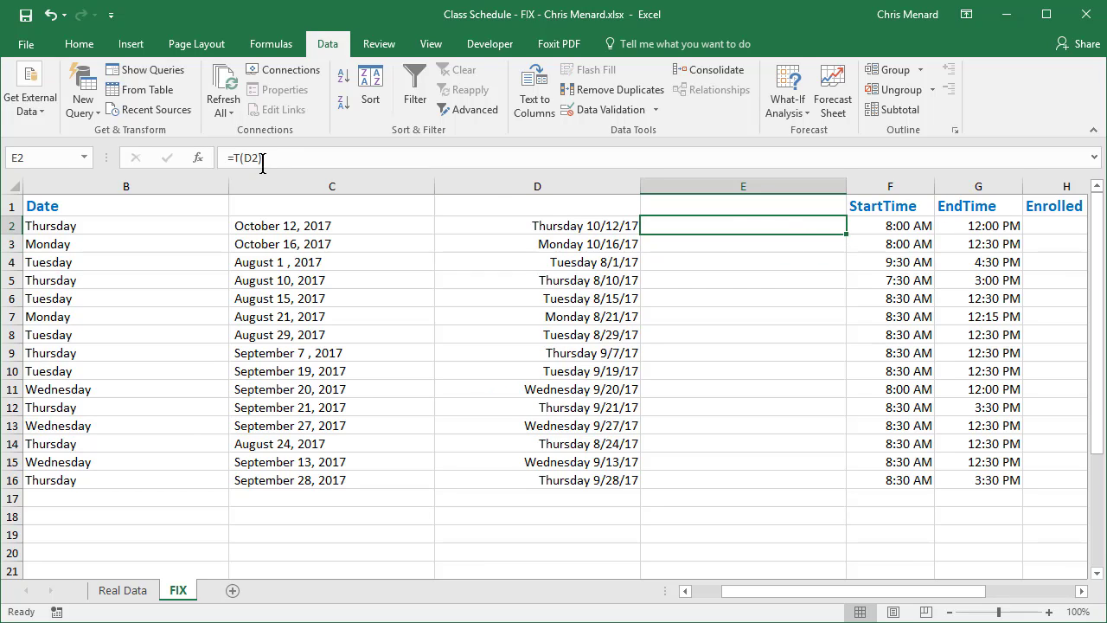
pyautogui.press('Delete')
# Undo the conversion formulas, date formats, year replacement and column split until B2:B16 holds the original full text dates
pyautogui.click(52, 19)
pyautogui.click(52, 19)
pyautogui.click(52, 19)
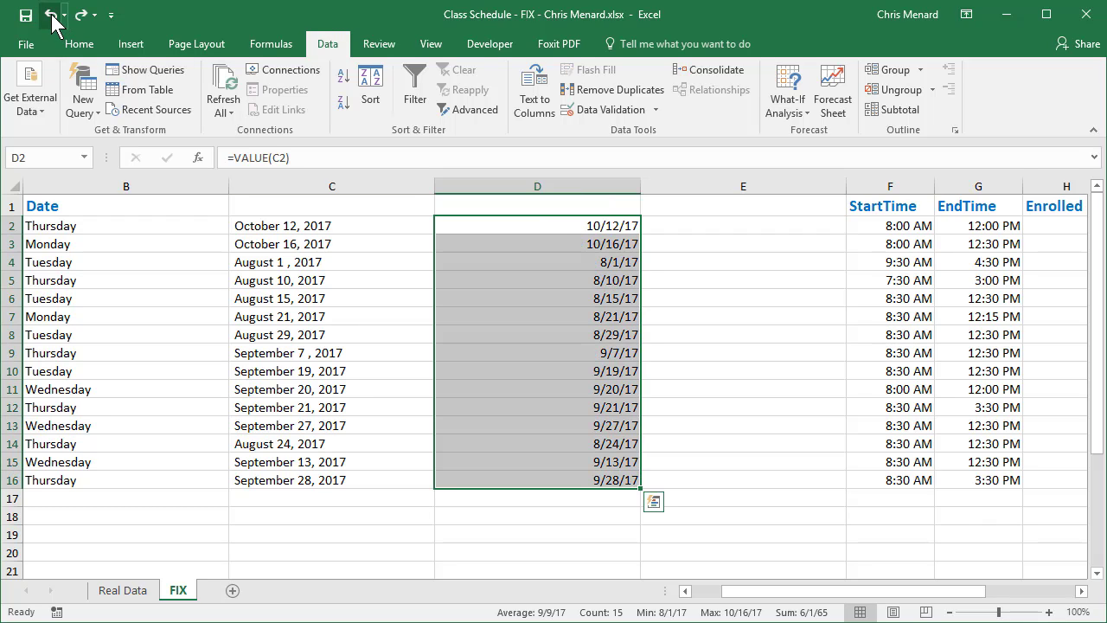
pyautogui.click(52, 19)
pyautogui.click(52, 19)
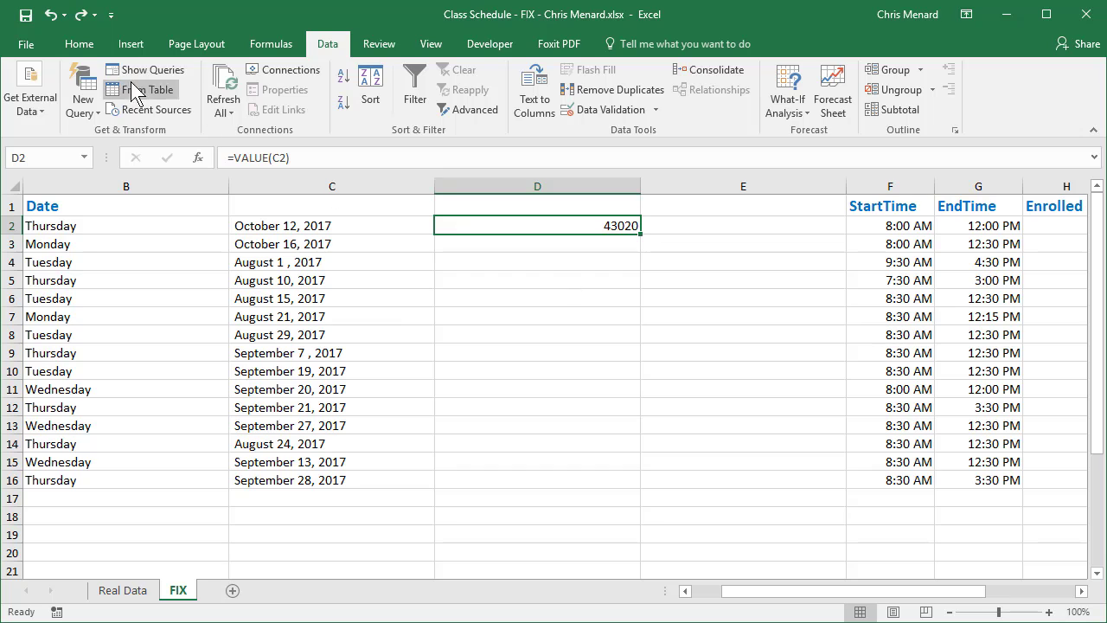
pyautogui.click(52, 19)
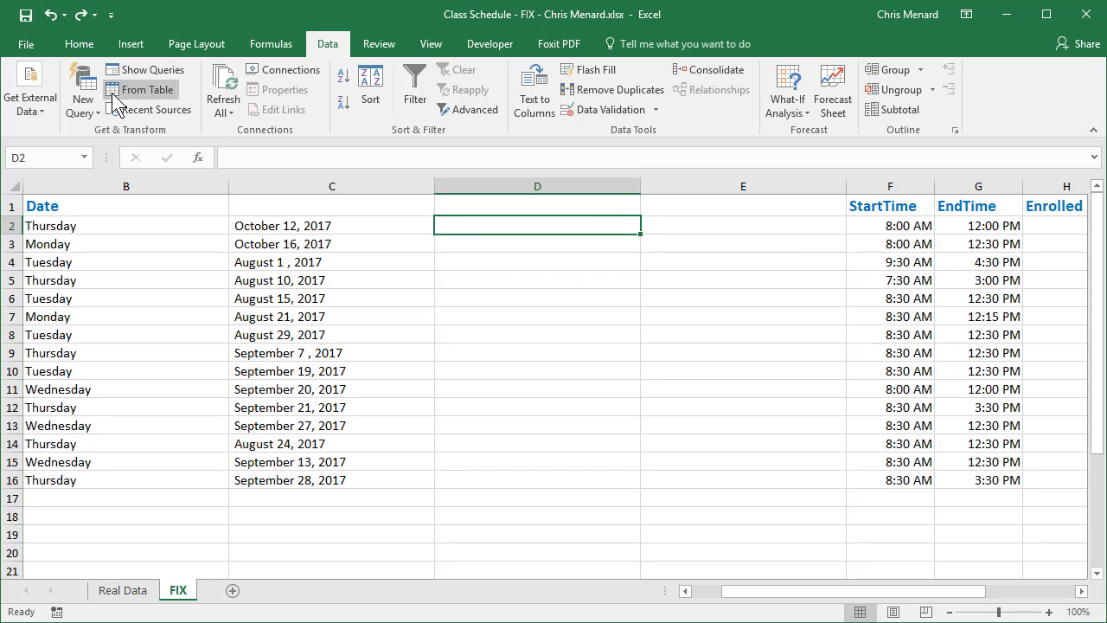
pyautogui.click(52, 18)
pyautogui.click(52, 17)
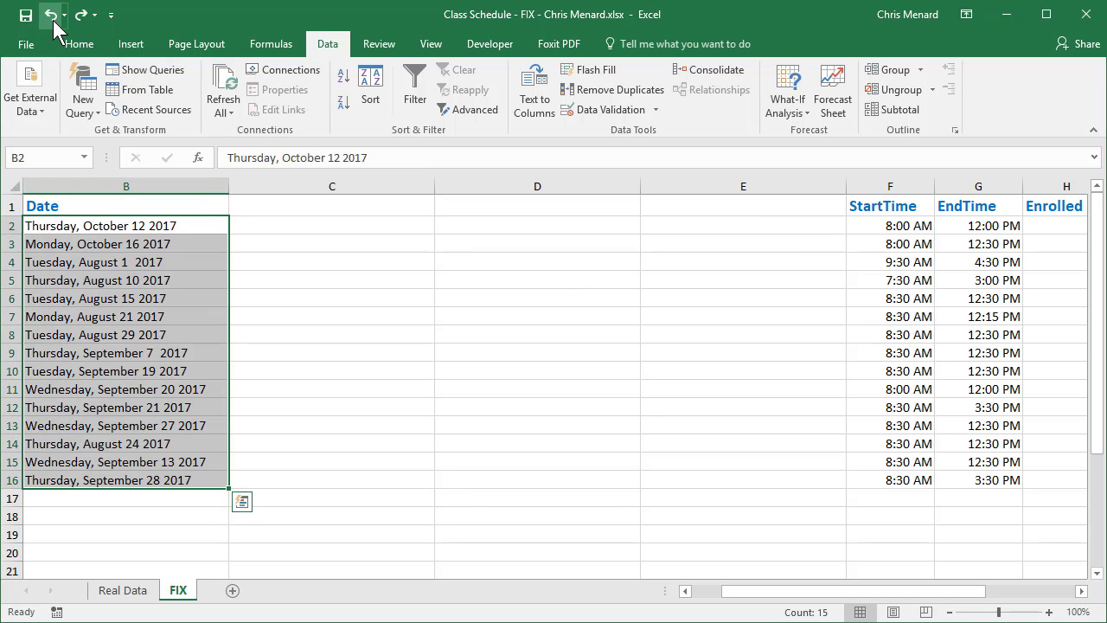
# Enter the sample dates October 12, 2017 in C2 and October 16, 2017 in C3, matching the text dates beside them
pyautogui.moveTo(854, 600); pyautogui.dragTo(768, 601)
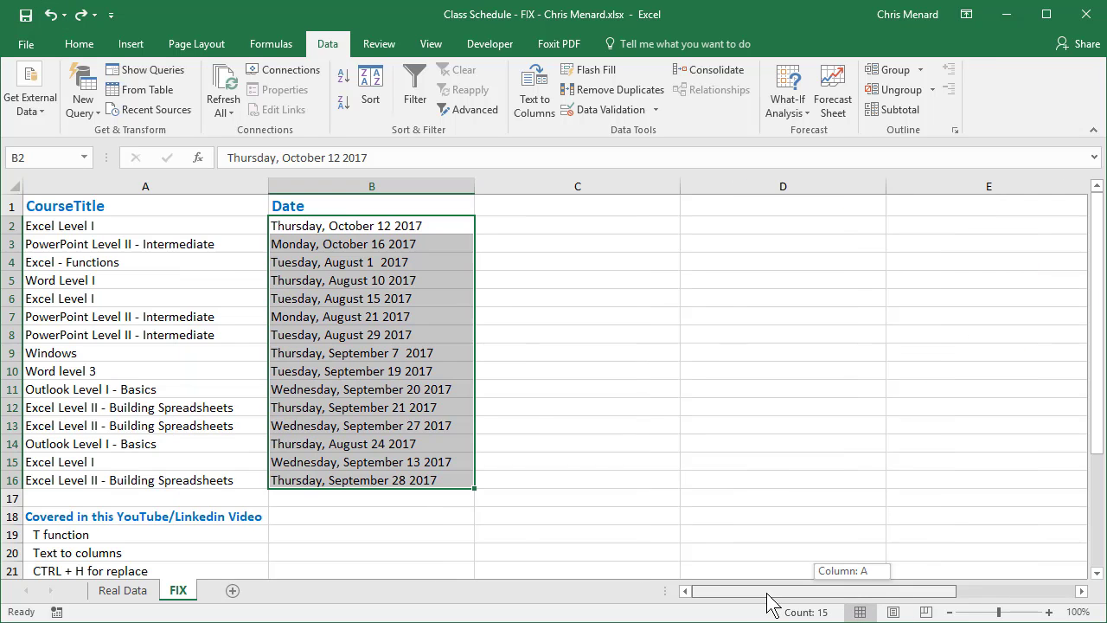
pyautogui.click(601, 227)
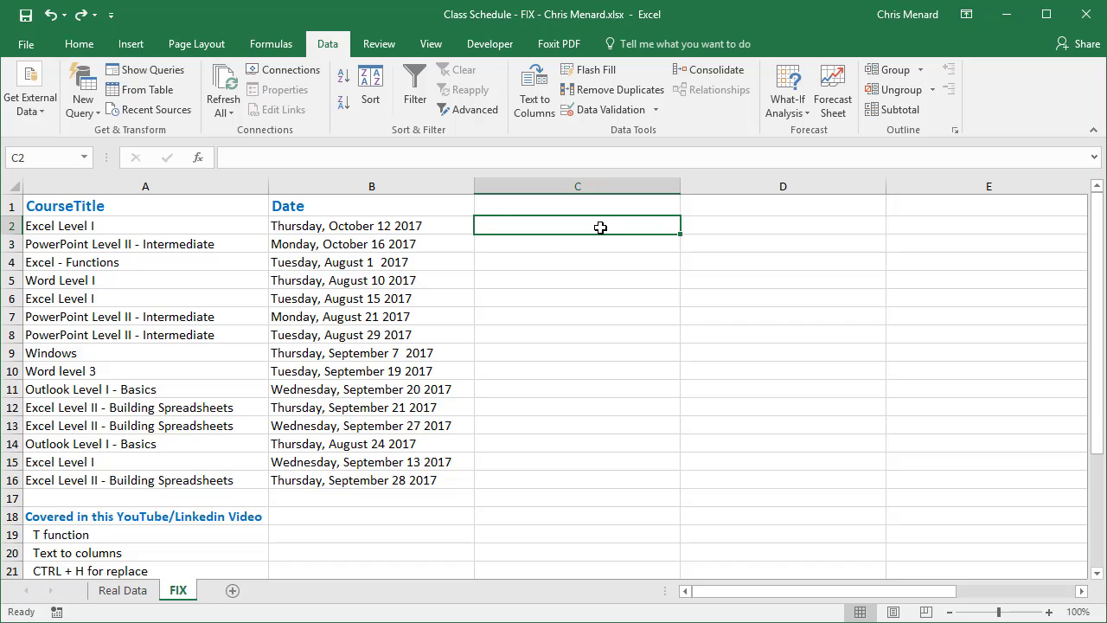
pyautogui.write('October')
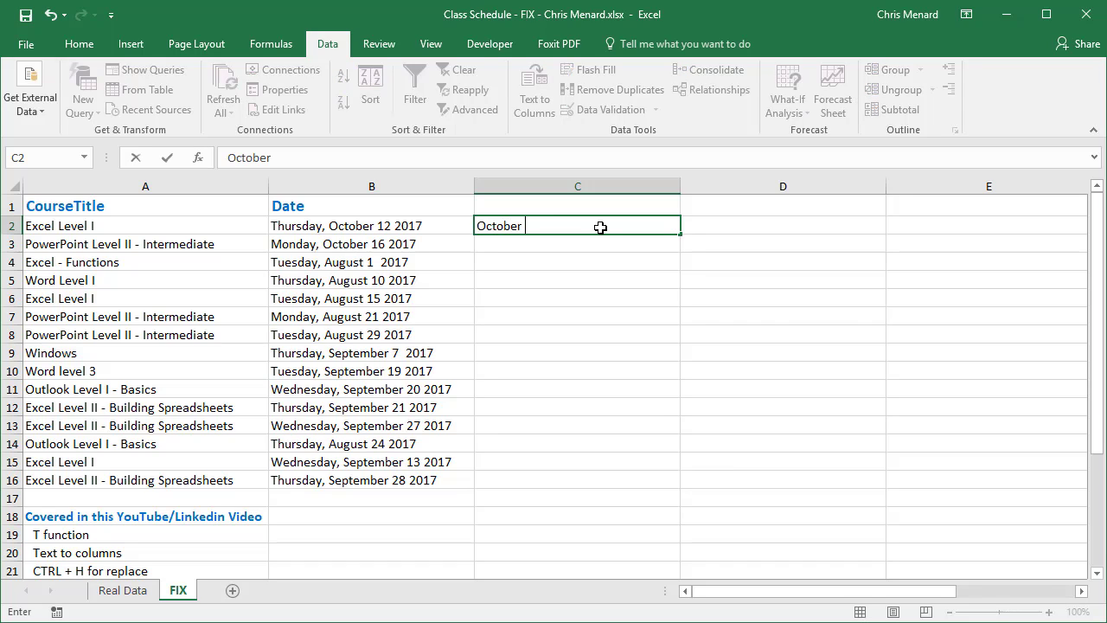
pyautogui.write(' 12, 2017')
pyautogui.press('Return')
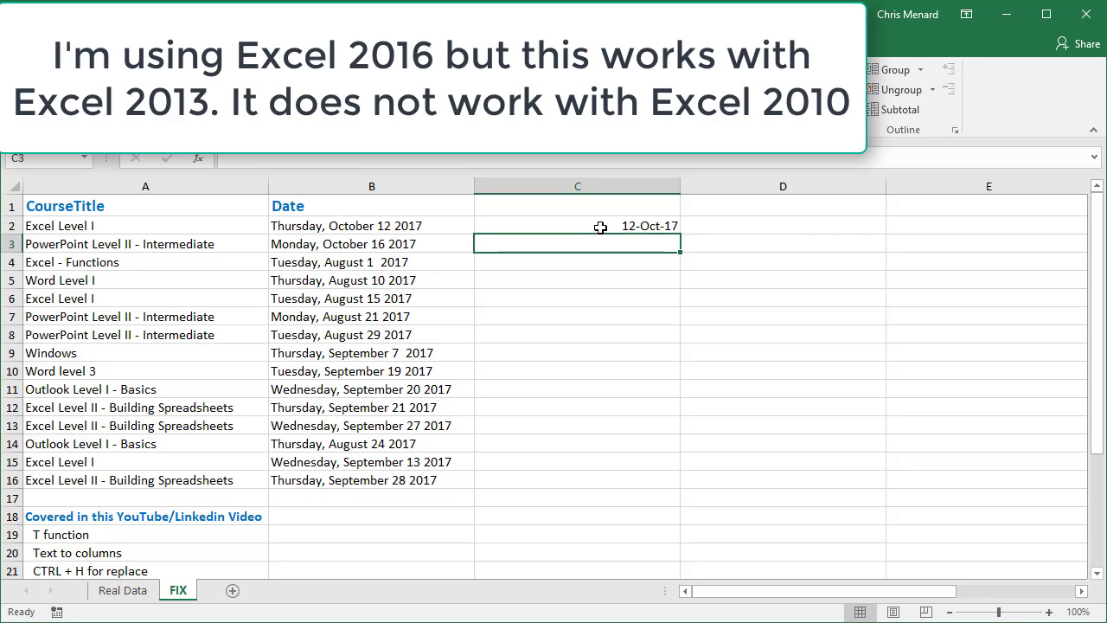
pyautogui.write('Oc')
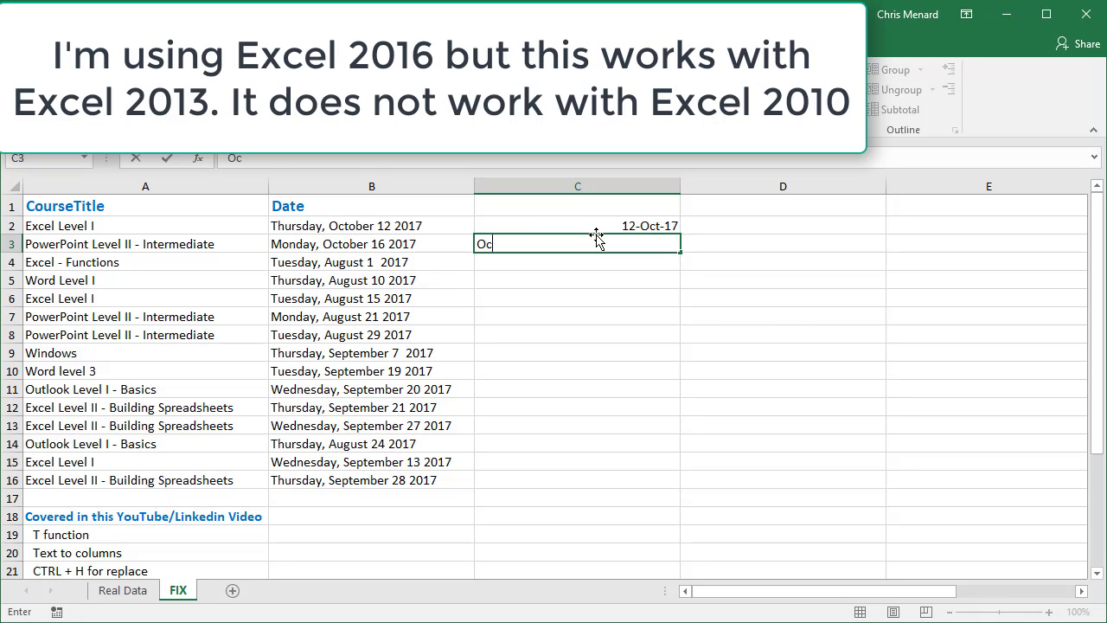
pyautogui.write('tober 16, 2017')
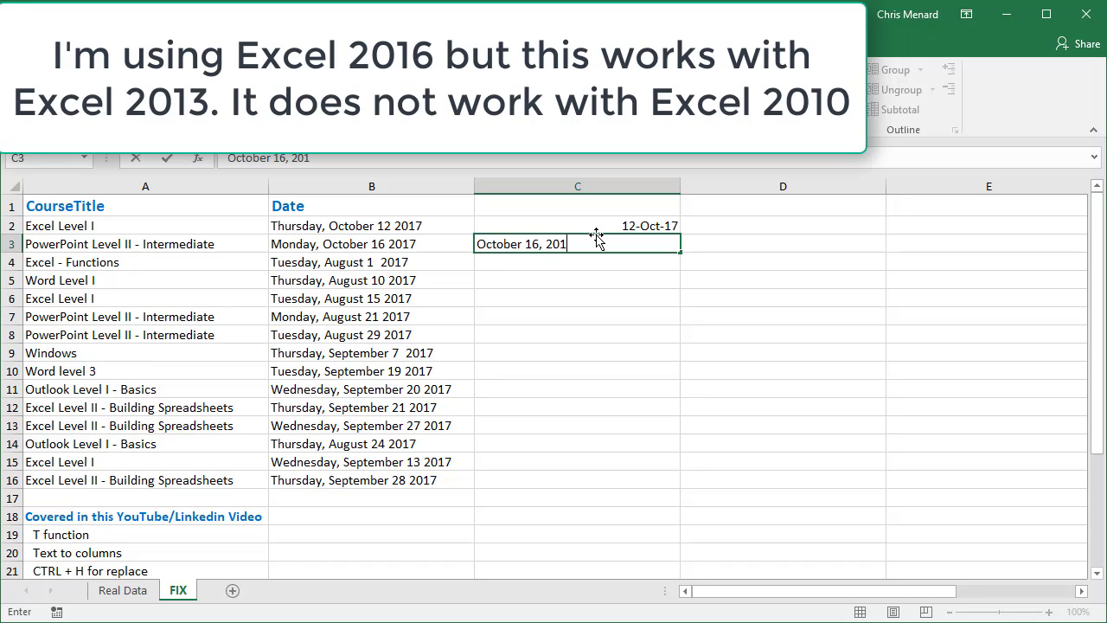
pyautogui.press('Return')
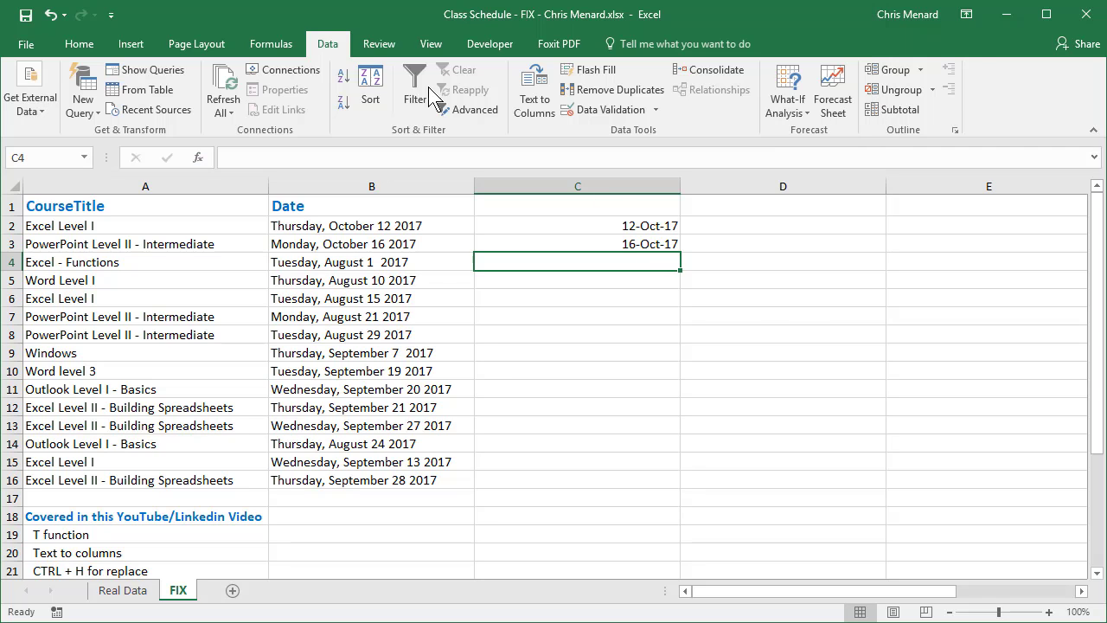
# Flash Fill the remaining dates down to C16 and select C2:C16
pyautogui.click(597, 74)
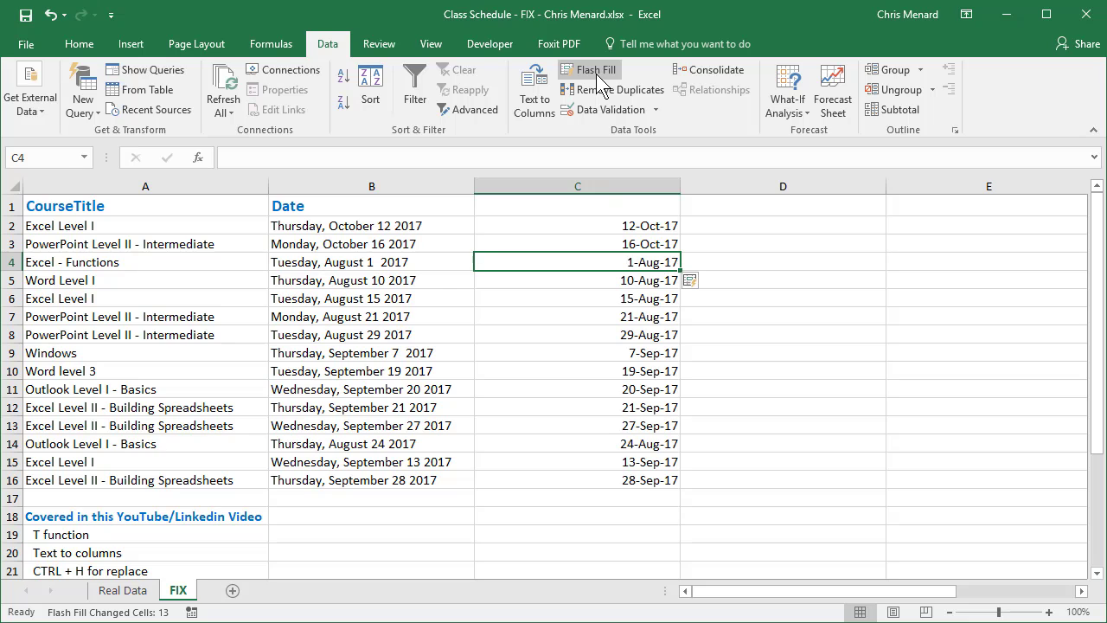
pyautogui.moveTo(614, 227); pyautogui.dragTo(645, 478)
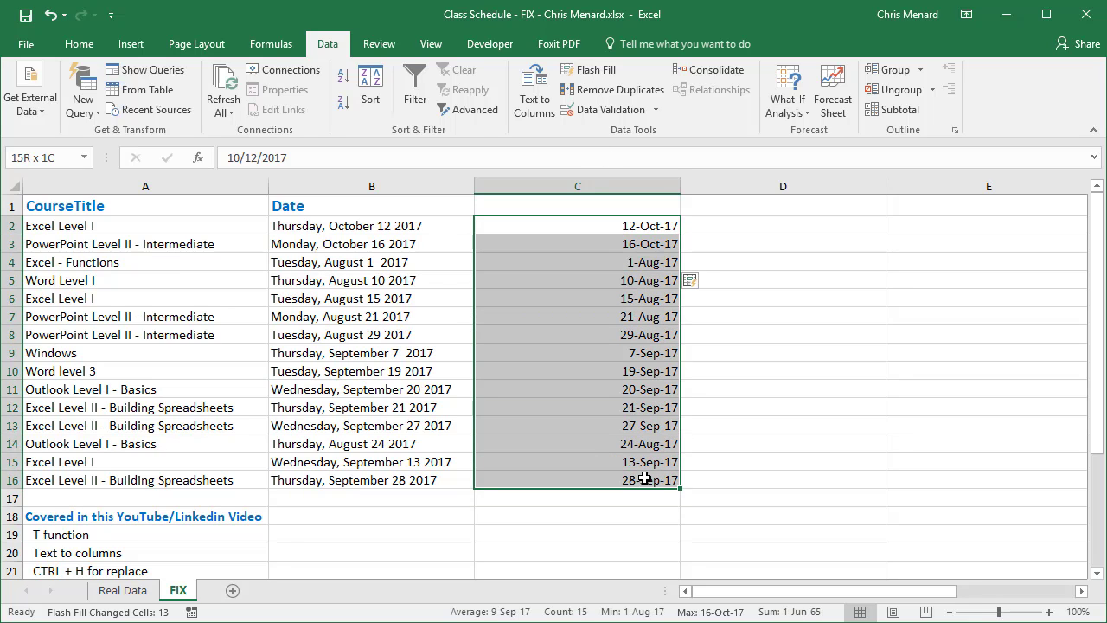
# Format the flash-filled dates in C2:C16 with the Date type 03/14/12
pyautogui.rightClick(625, 271)
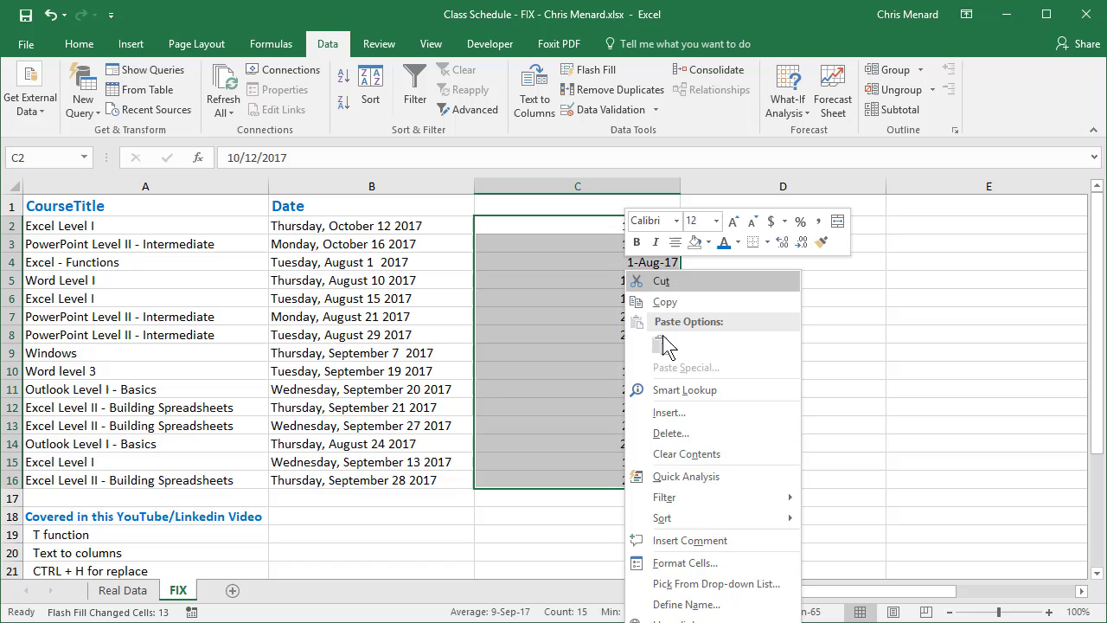
pyautogui.click(692, 563)
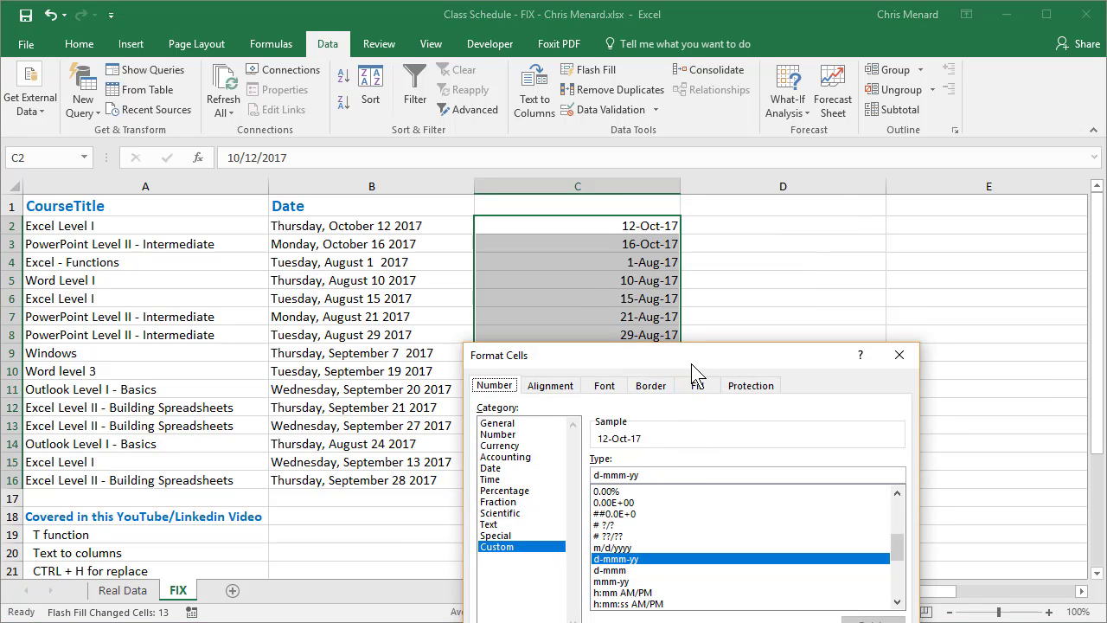
pyautogui.moveTo(783, 289); pyautogui.dragTo(804, 129)
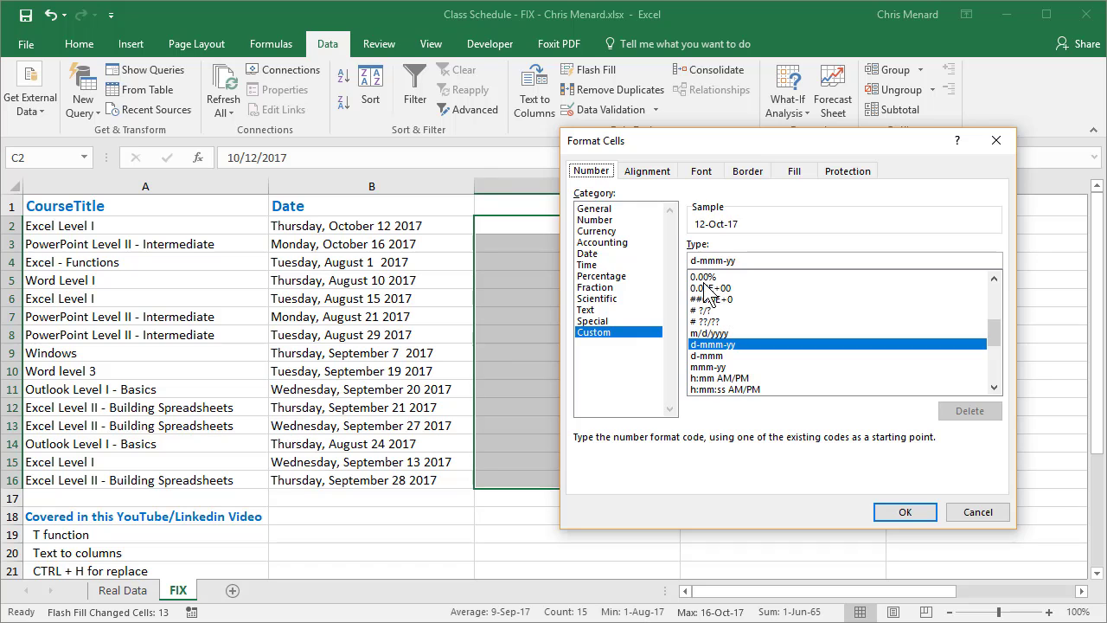
pyautogui.click(621, 255)
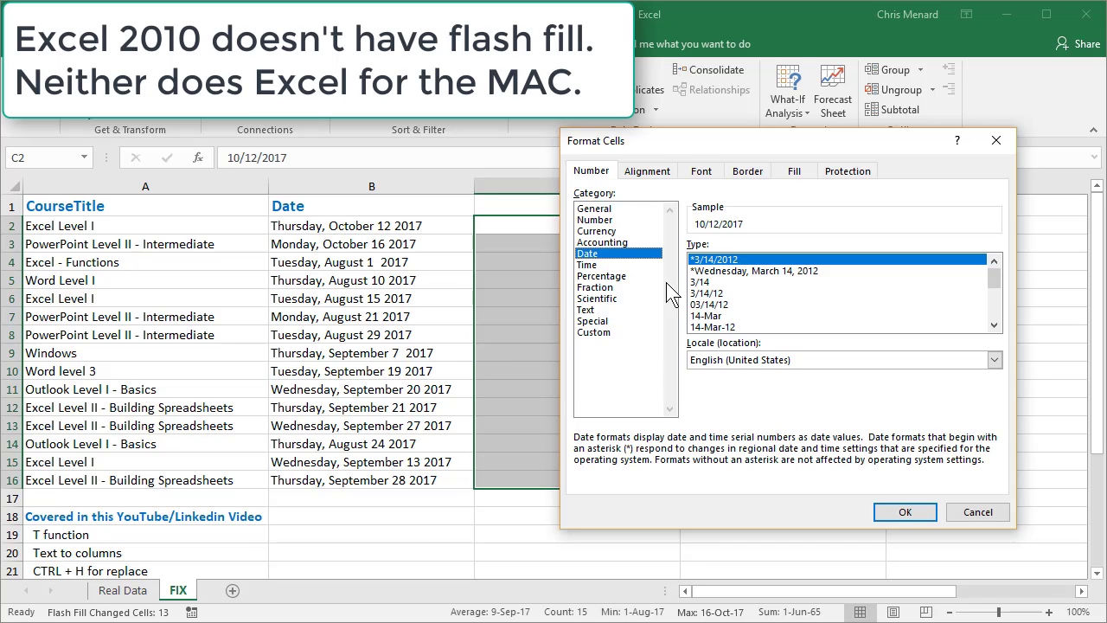
pyautogui.click(709, 304)
pyautogui.click(900, 518)
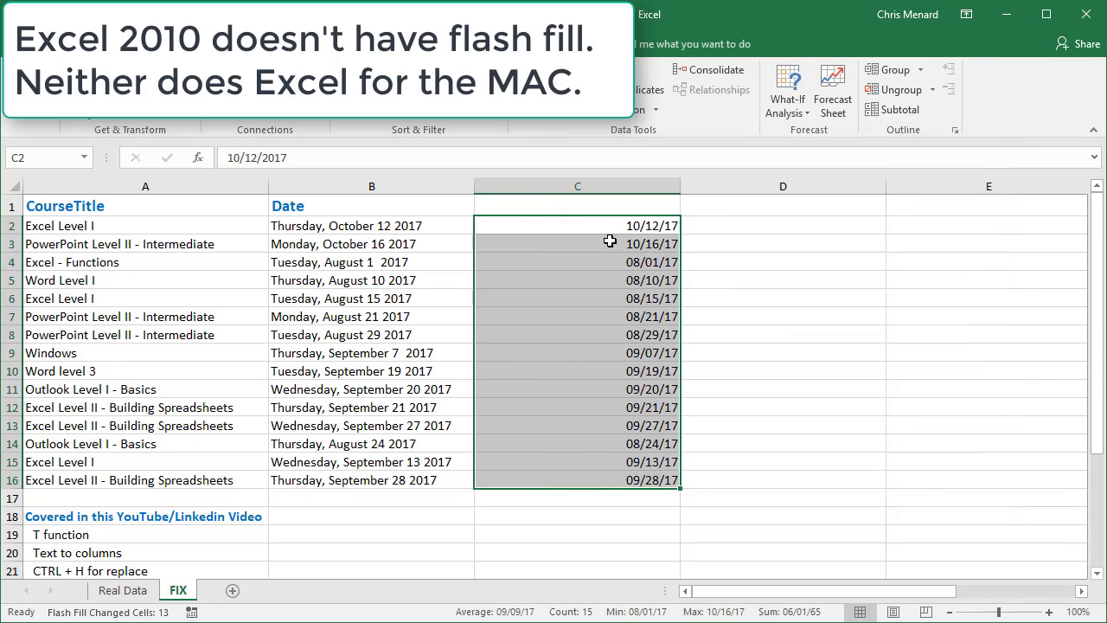
pyautogui.click(593, 318)
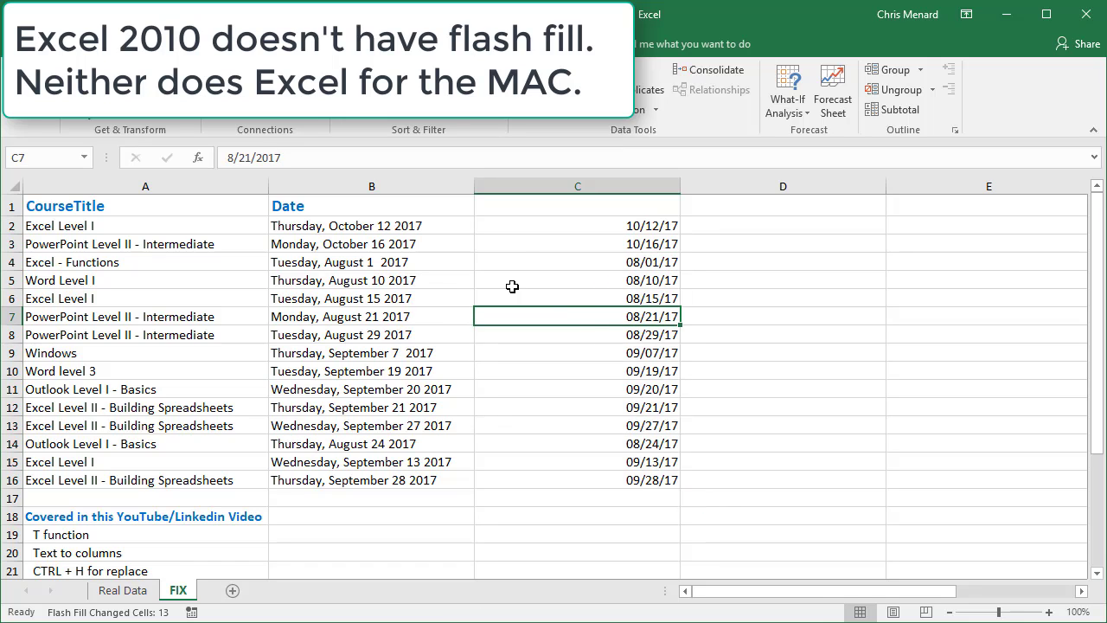
# Delete columns C through E, which hold the flash-filled dates and the empty helper columns
pyautogui.click(394, 244)
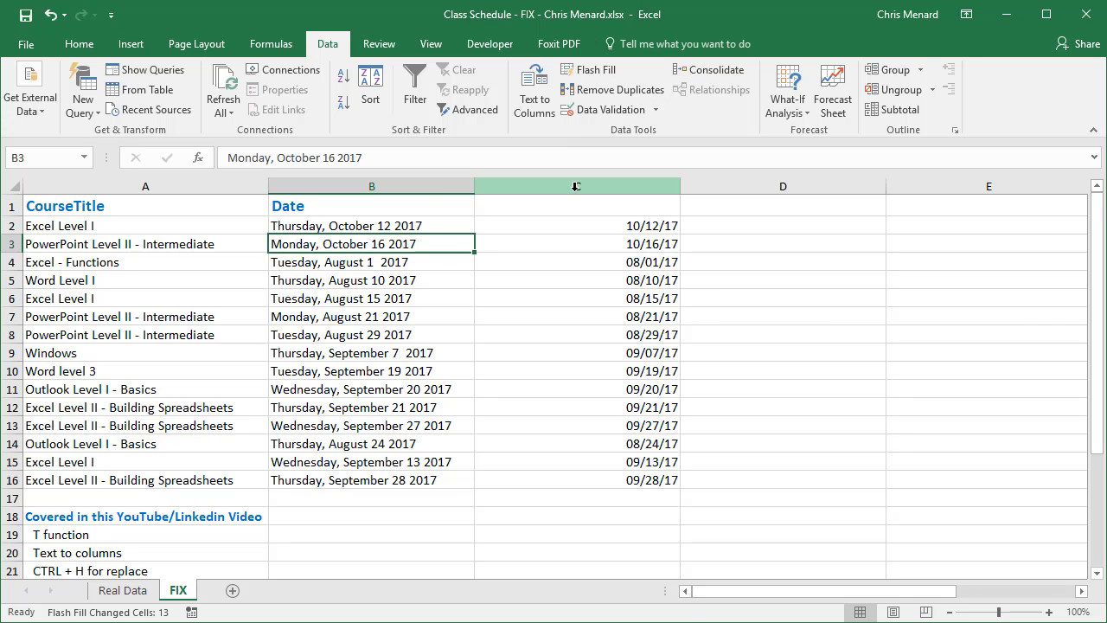
pyautogui.moveTo(575, 186); pyautogui.dragTo(359, 218)
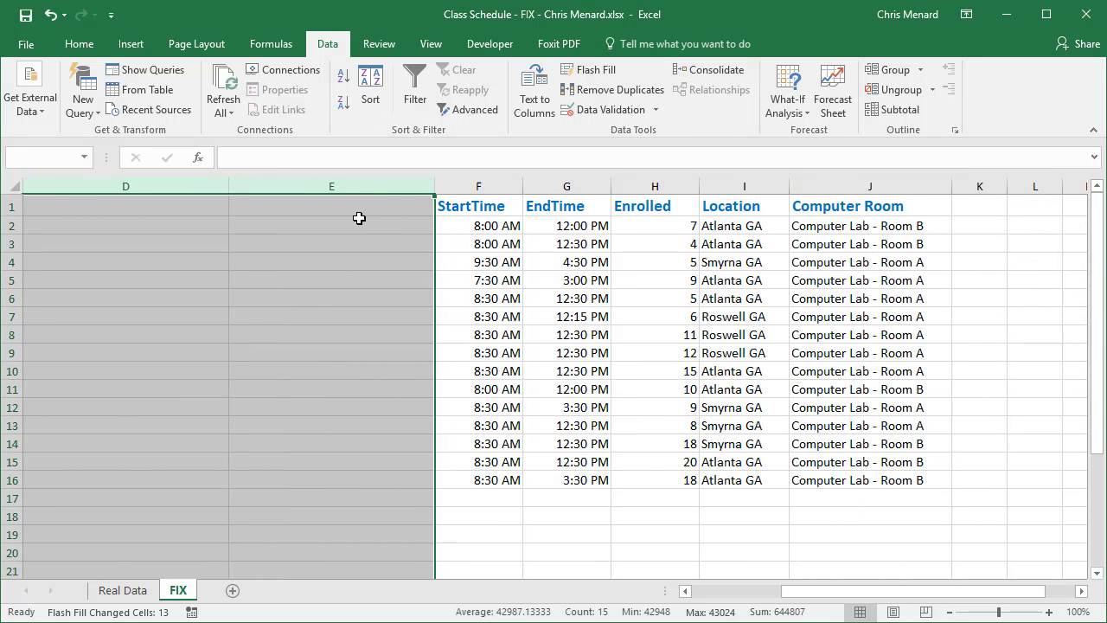
pyautogui.rightClick(359, 218)
pyautogui.click(417, 368)
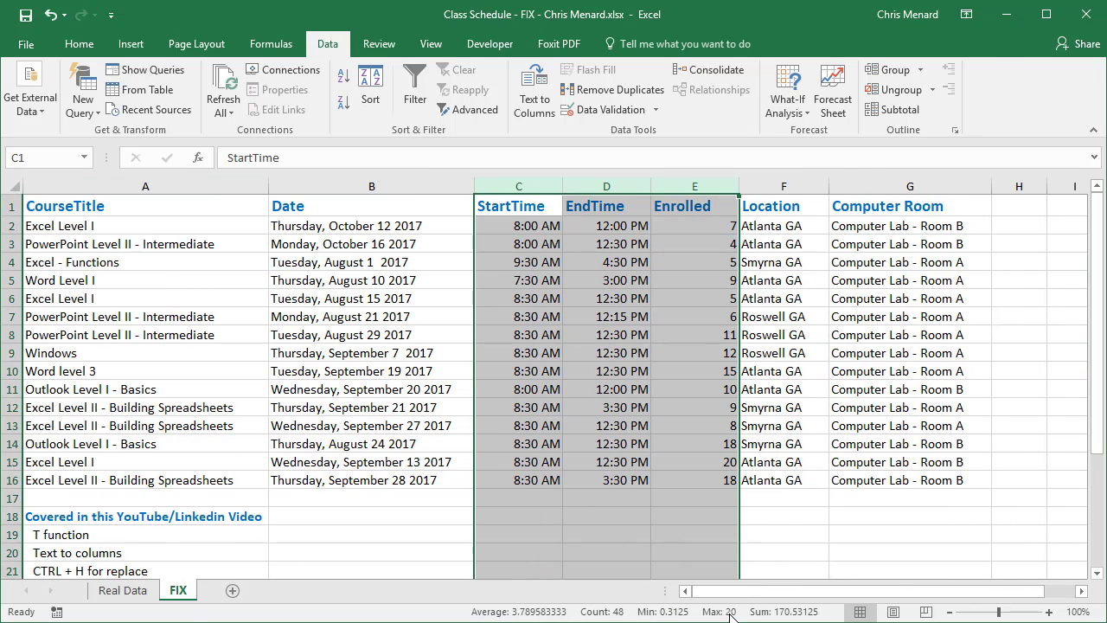
pyautogui.click(372, 299)
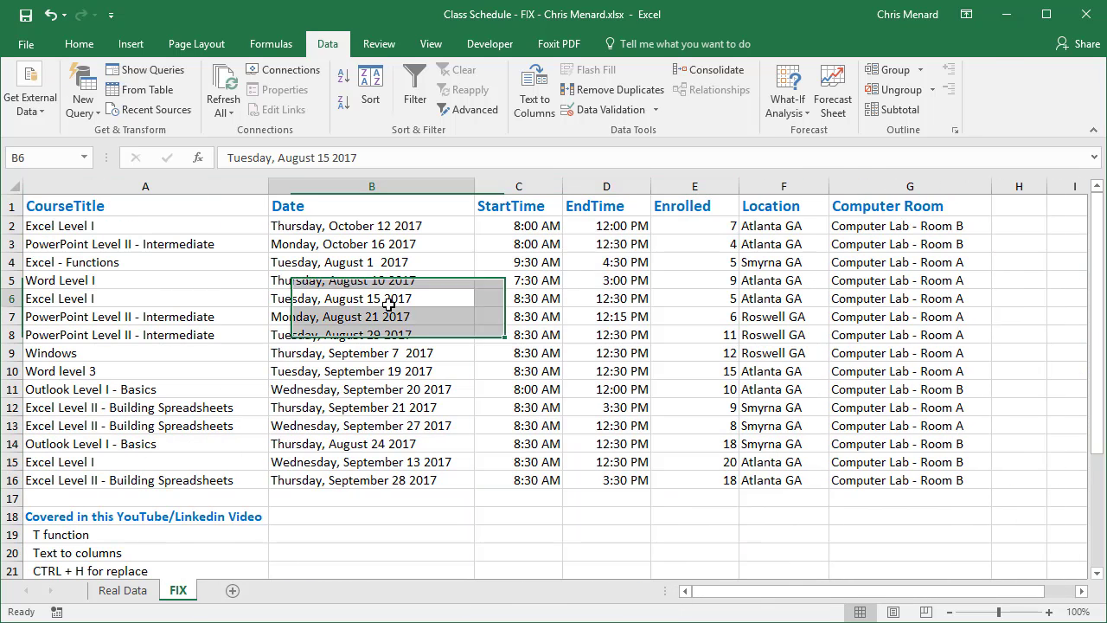
# Review the list of covered topics beneath the schedule, from T function in A19 to Value function in A25
pyautogui.click(371, 226)
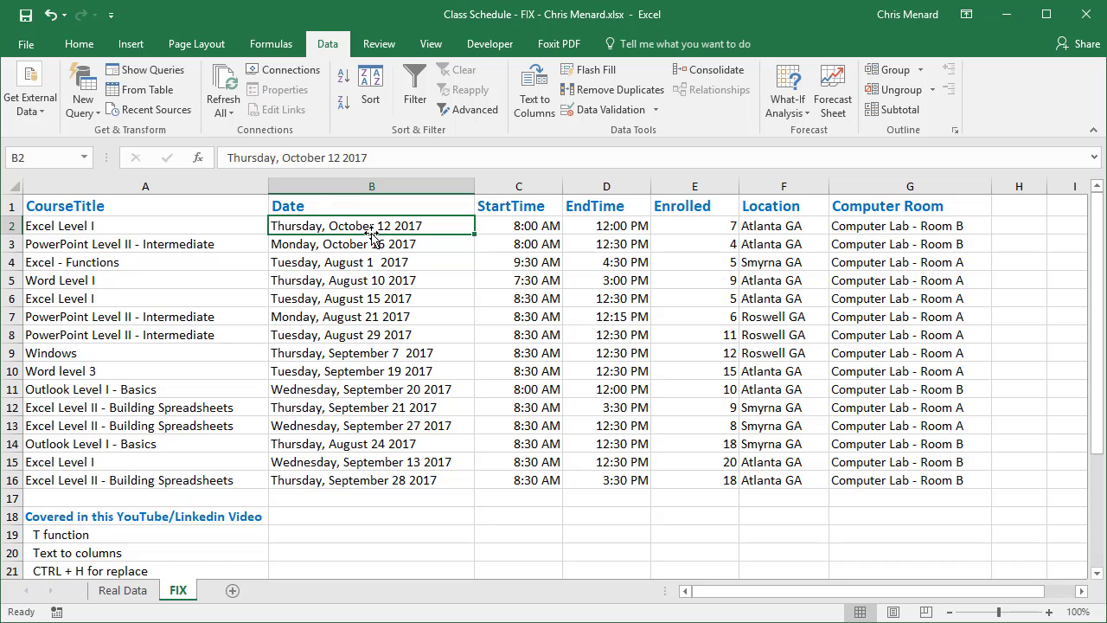
pyautogui.scroll(-1, 304, 353)
pyautogui.click(147, 480)
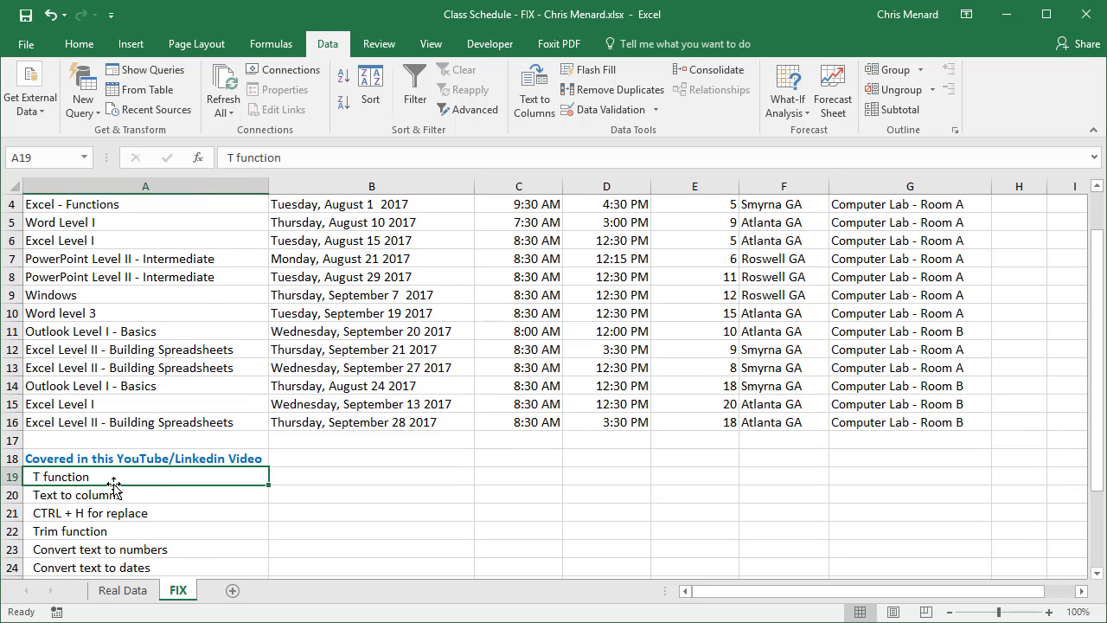
pyautogui.click(115, 496)
pyautogui.click(127, 517)
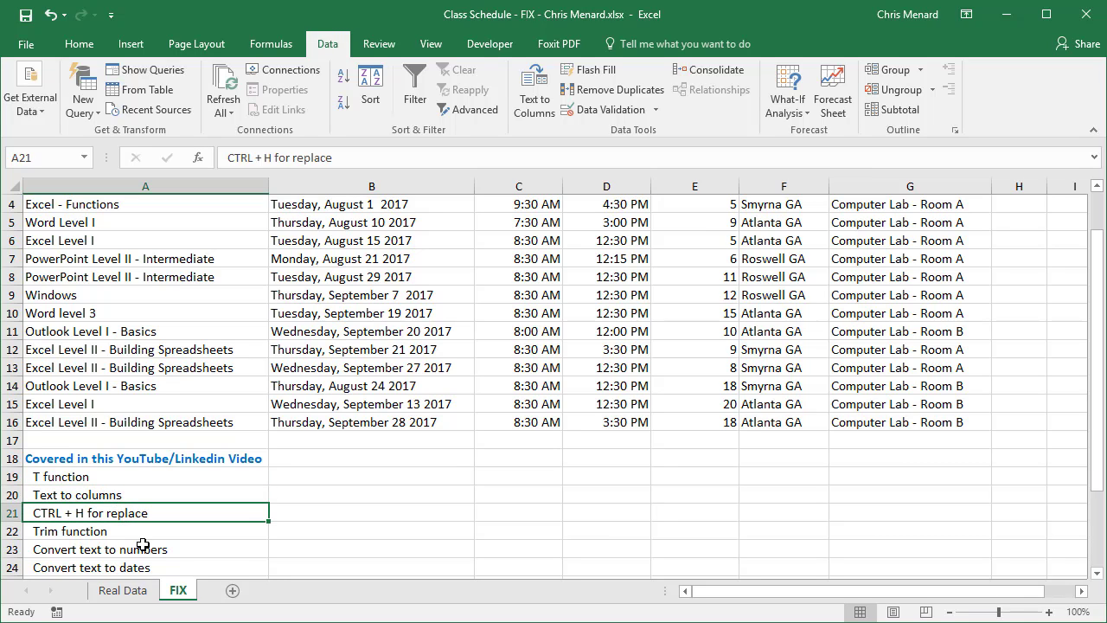
pyautogui.scroll(-1, 149, 542)
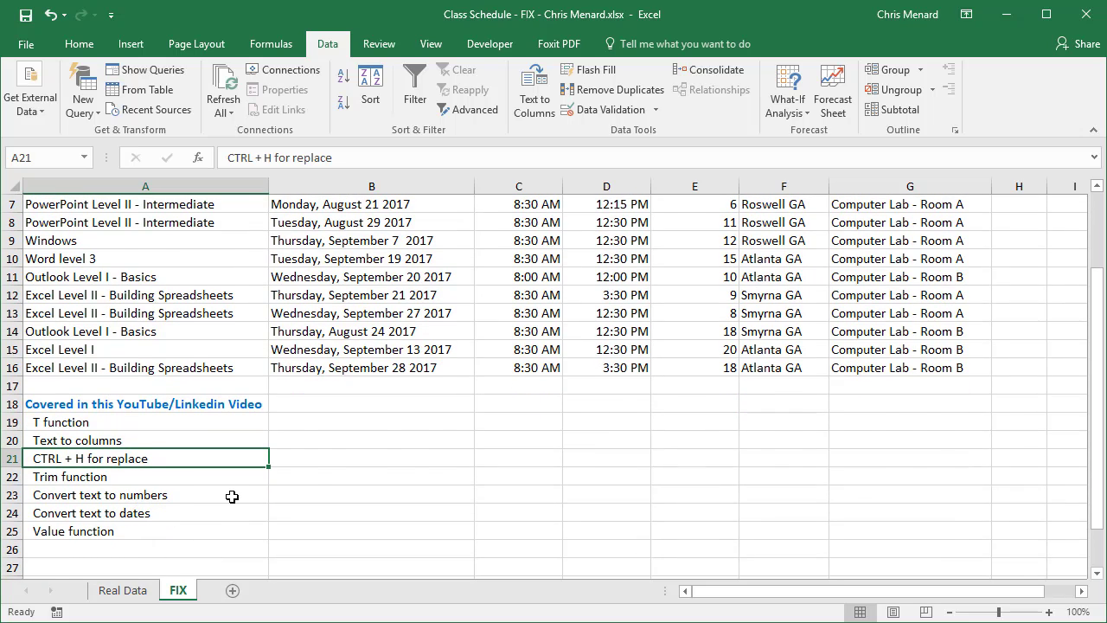
pyautogui.scroll(2, 231, 497)
pyautogui.click(313, 317)
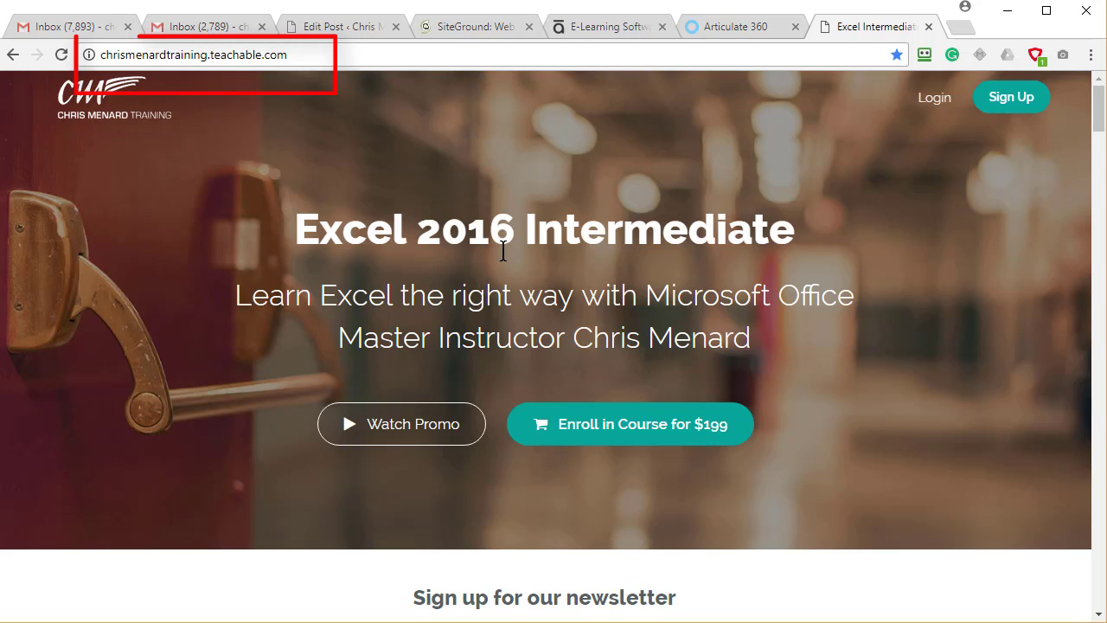
# Examine the Excel 2016 Intermediate course page in the browser, including its unit outline, class curriculum and frequently asked questions
pyautogui.scroll(-1, 604, 327)
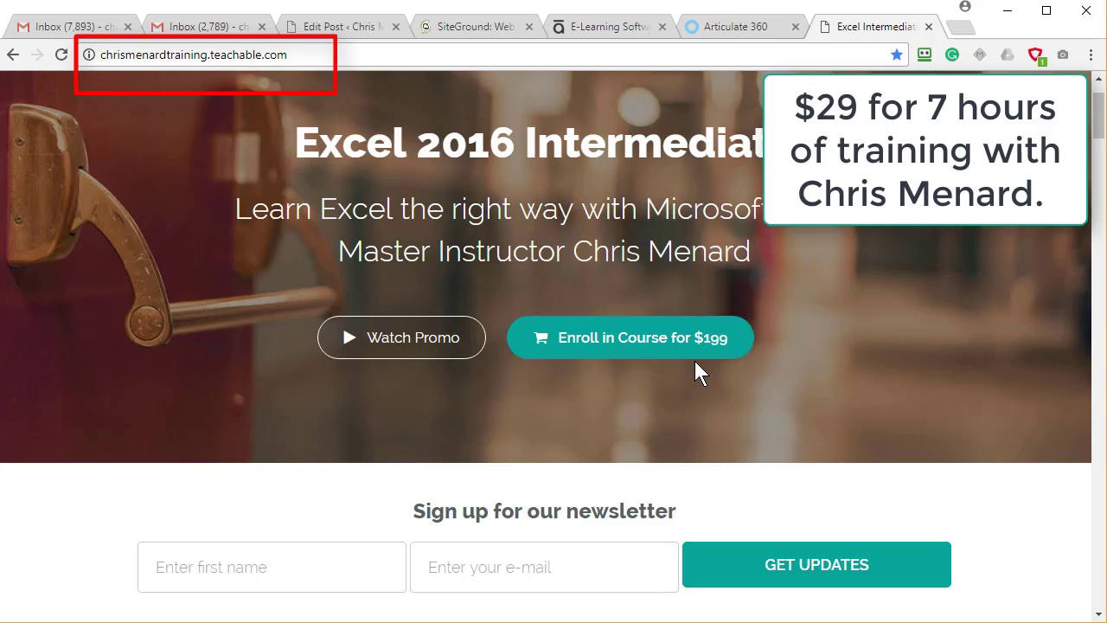
pyautogui.scroll(-15, 695, 361)
pyautogui.scroll(-15, 695, 361)
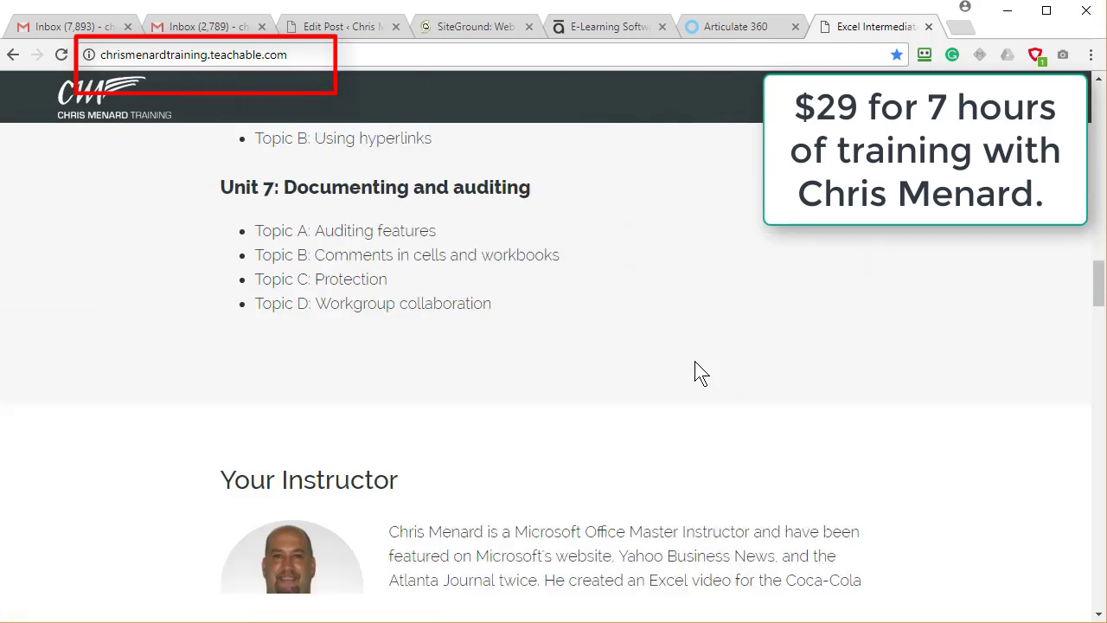
pyautogui.scroll(1, 697, 369)
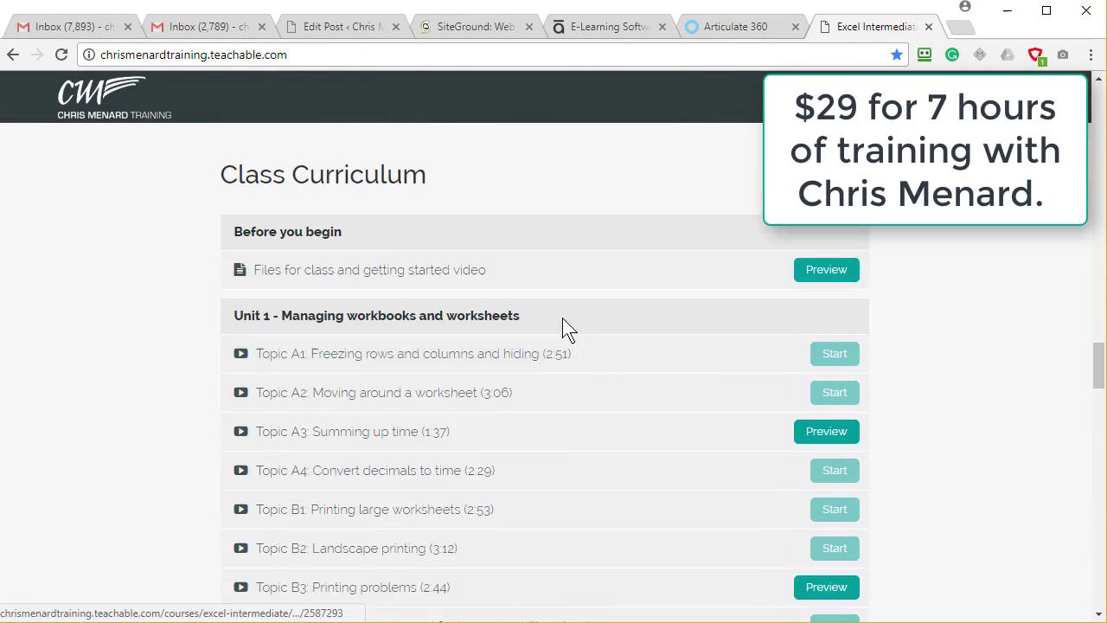
pyautogui.scroll(-7, 587, 283)
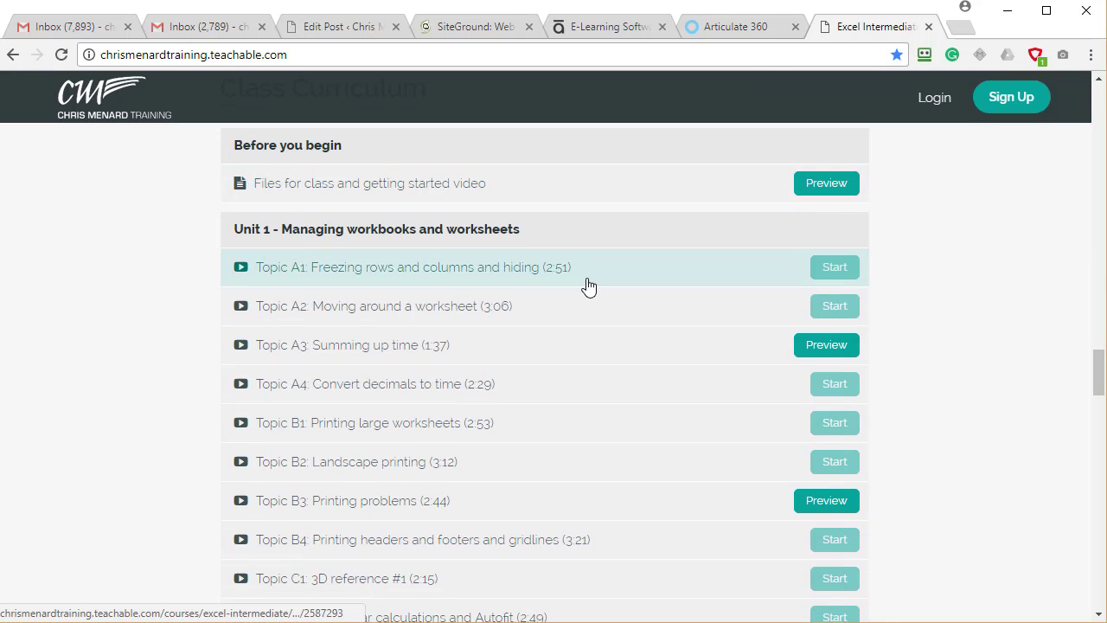
pyautogui.scroll(-8, 628, 332)
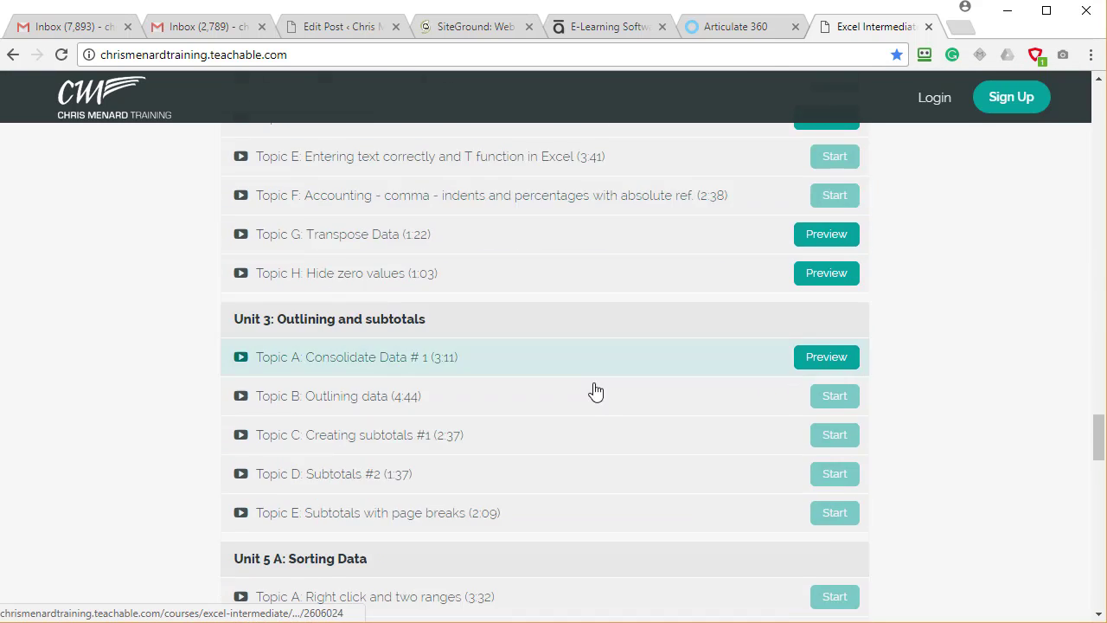
pyautogui.scroll(-4, 595, 400)
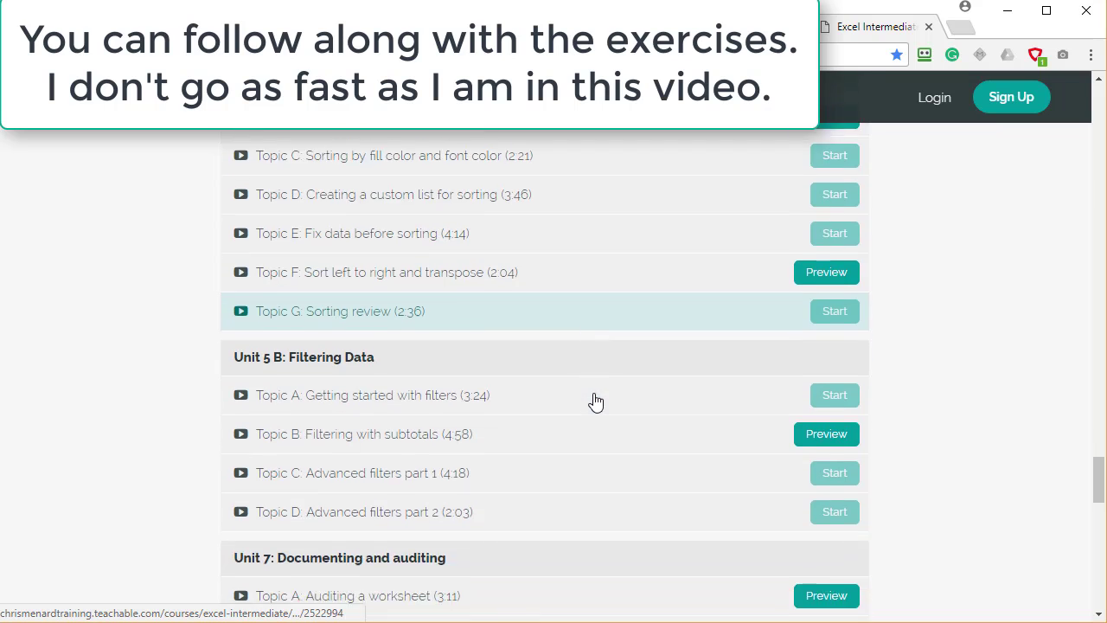
pyautogui.scroll(2, 595, 406)
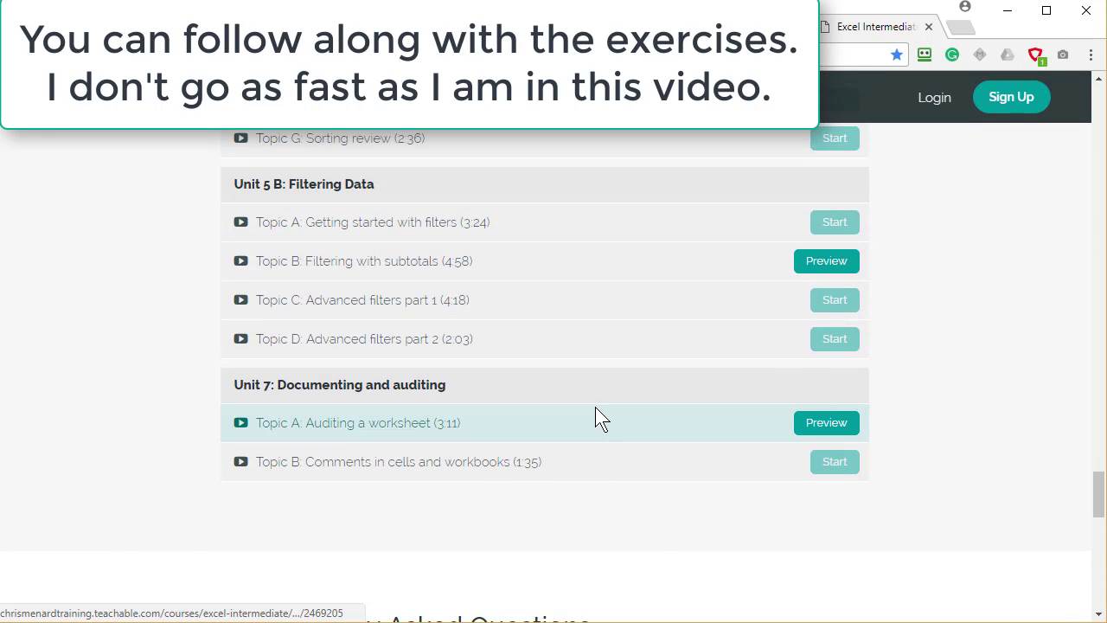
pyautogui.scroll(10, 634, 352)
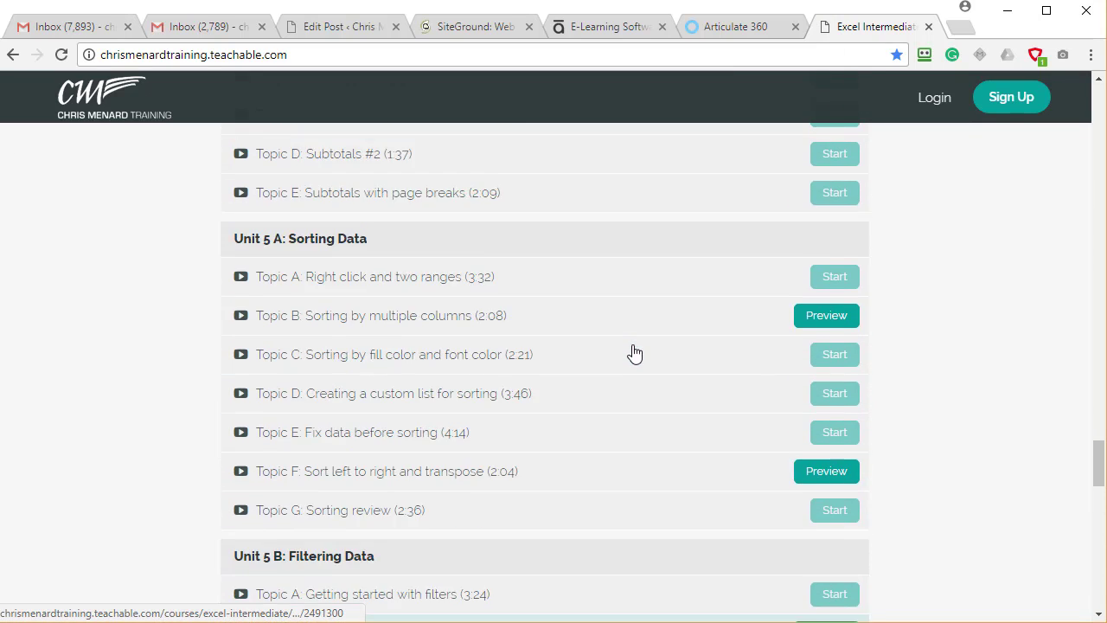
pyautogui.scroll(8, 634, 352)
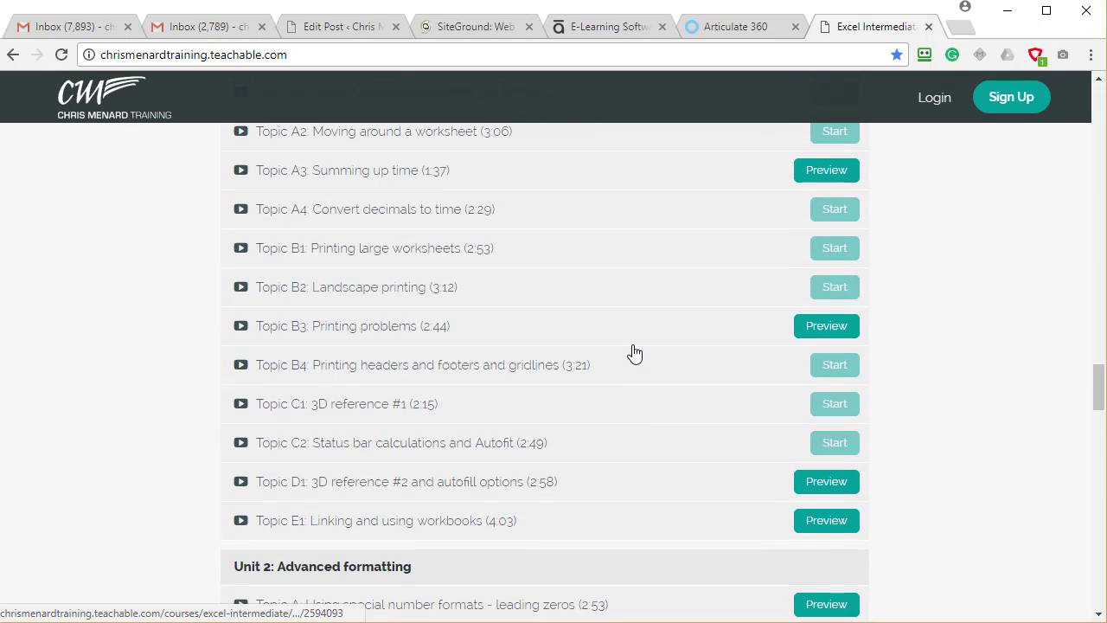
pyautogui.scroll(-18, 634, 353)
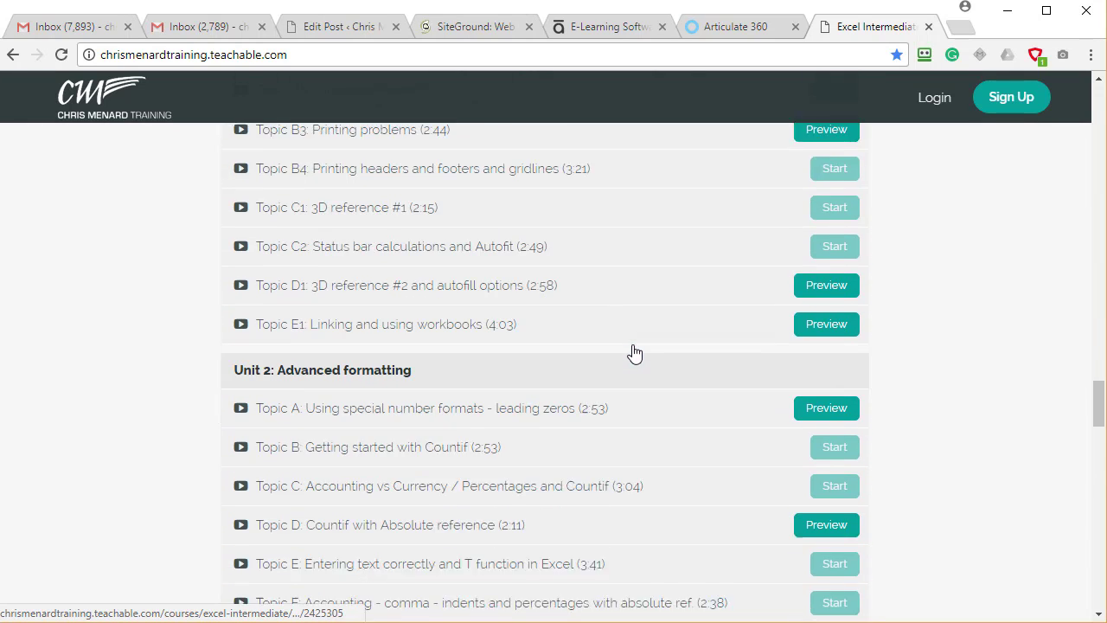
pyautogui.scroll(-12, 634, 352)
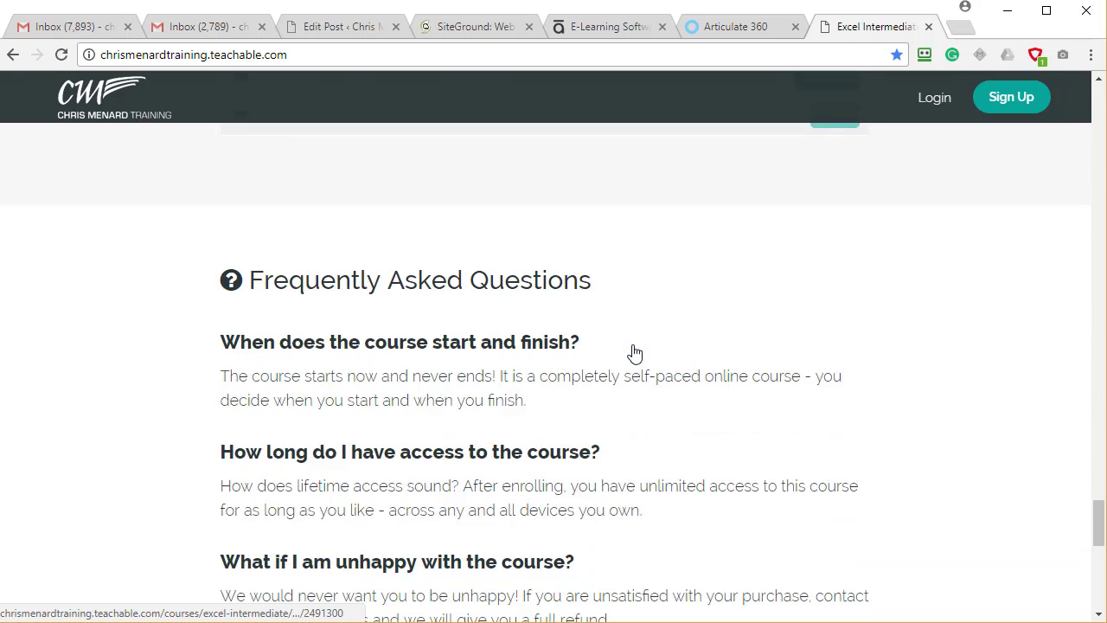